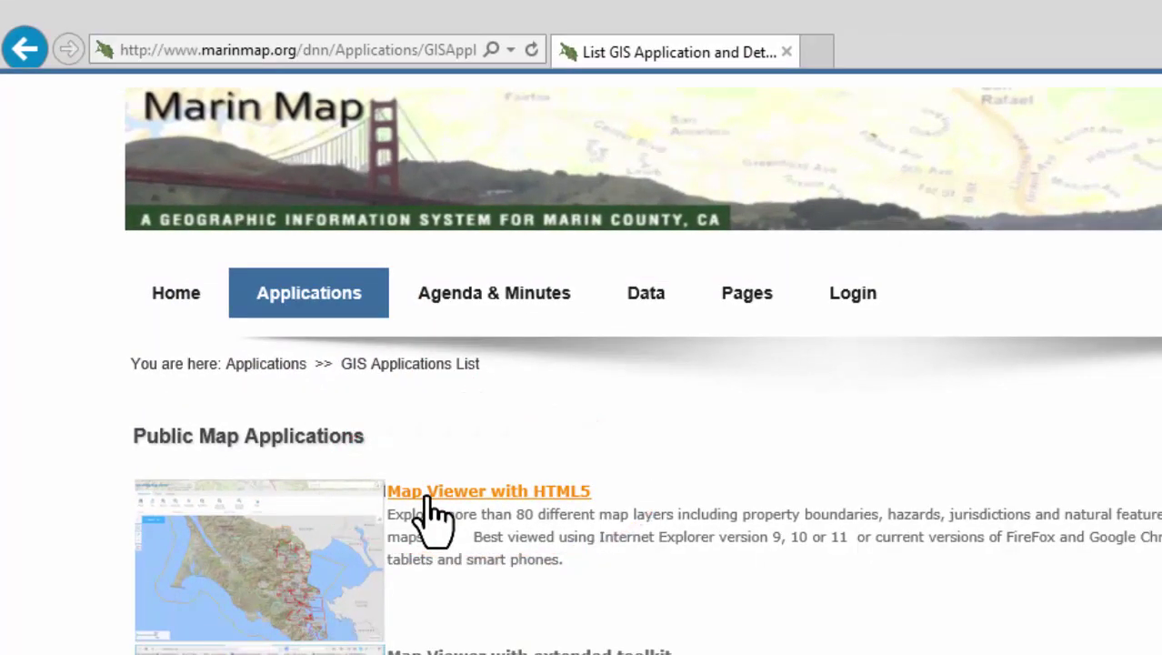
- Launch the HTML5 map viewer, show the Tasks tools and zoom in two steps onto Marinwood
{"action": "left_click", "coordinate": [428, 499]}
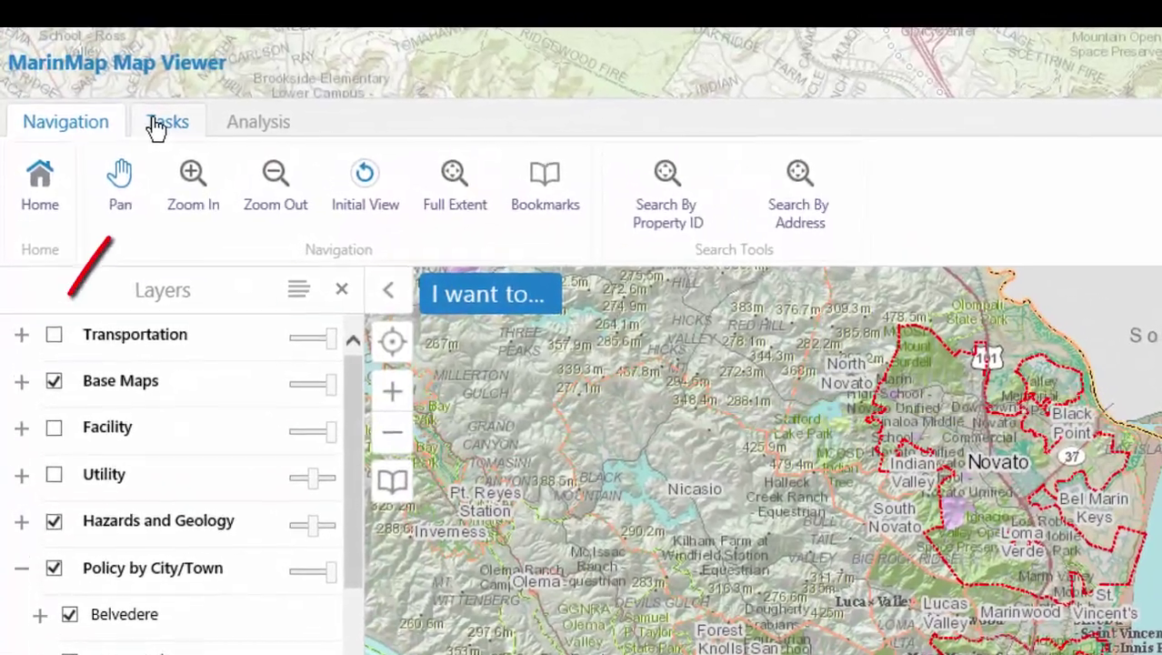
{"action": "left_click", "coordinate": [148, 116]}
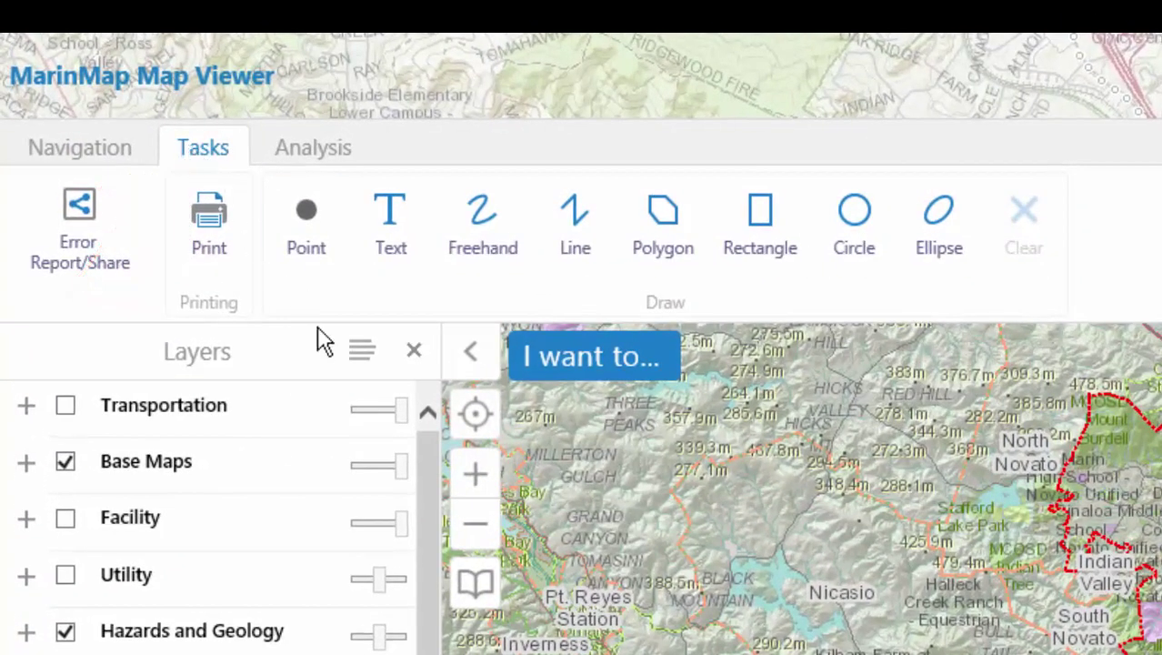
{"action": "left_click", "coordinate": [475, 473]}
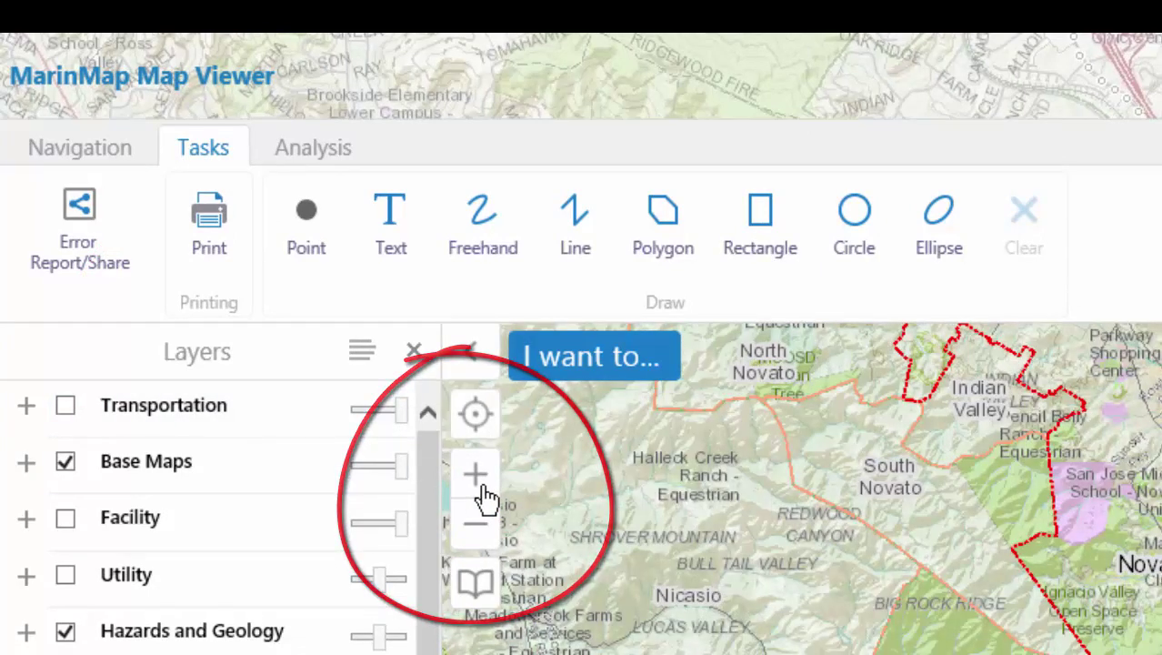
{"action": "left_click", "coordinate": [483, 489]}
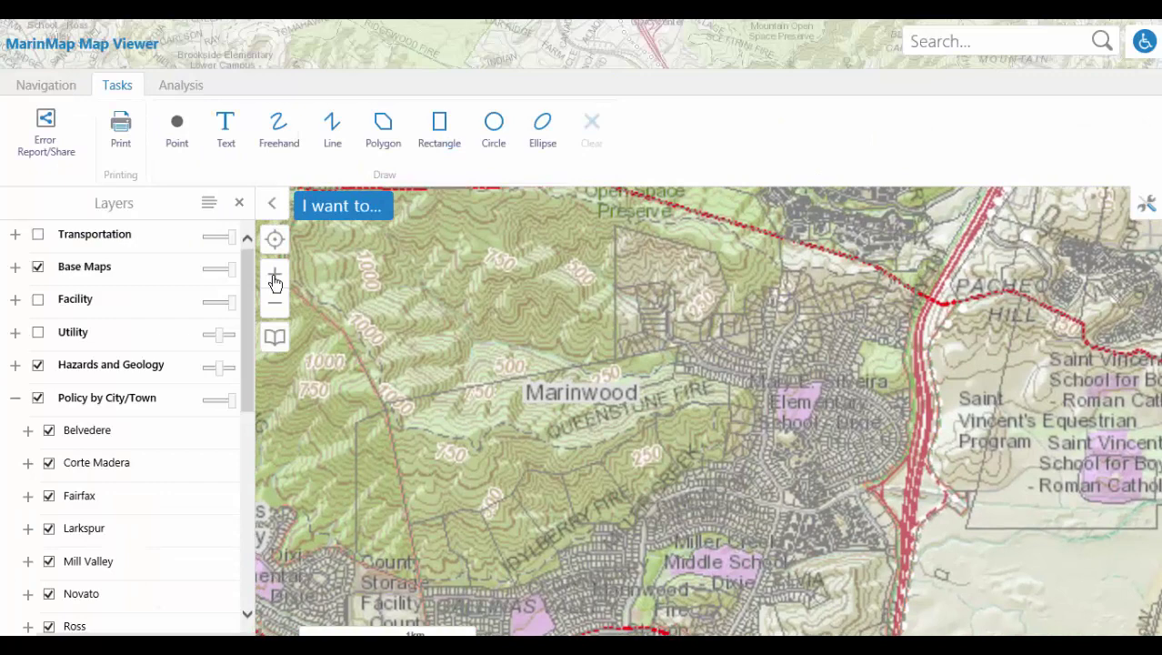
- Draw two test rectangles over Marinwood, then clear all drawings from the map
{"action": "left_click", "coordinate": [438, 127]}
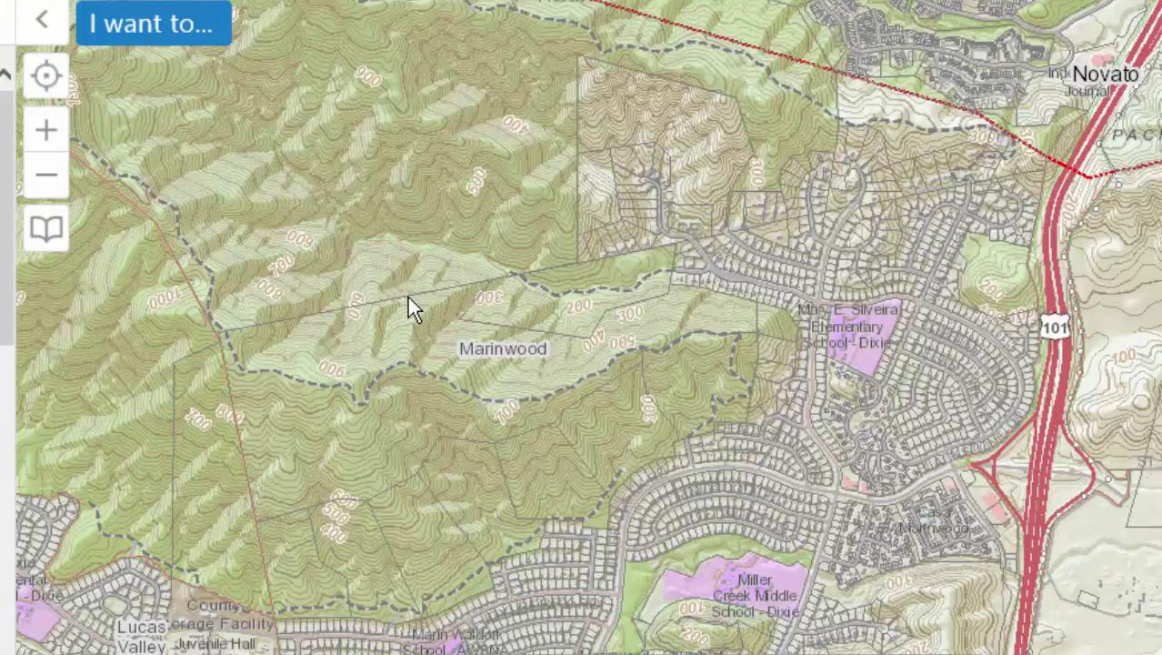
{"action": "mouse_move", "coordinate": [408, 296]}
{"action": "left_mouse_down"}
{"action": "mouse_move", "coordinate": [507, 319]}
{"action": "mouse_move", "coordinate": [596, 418]}
{"action": "left_mouse_up"}
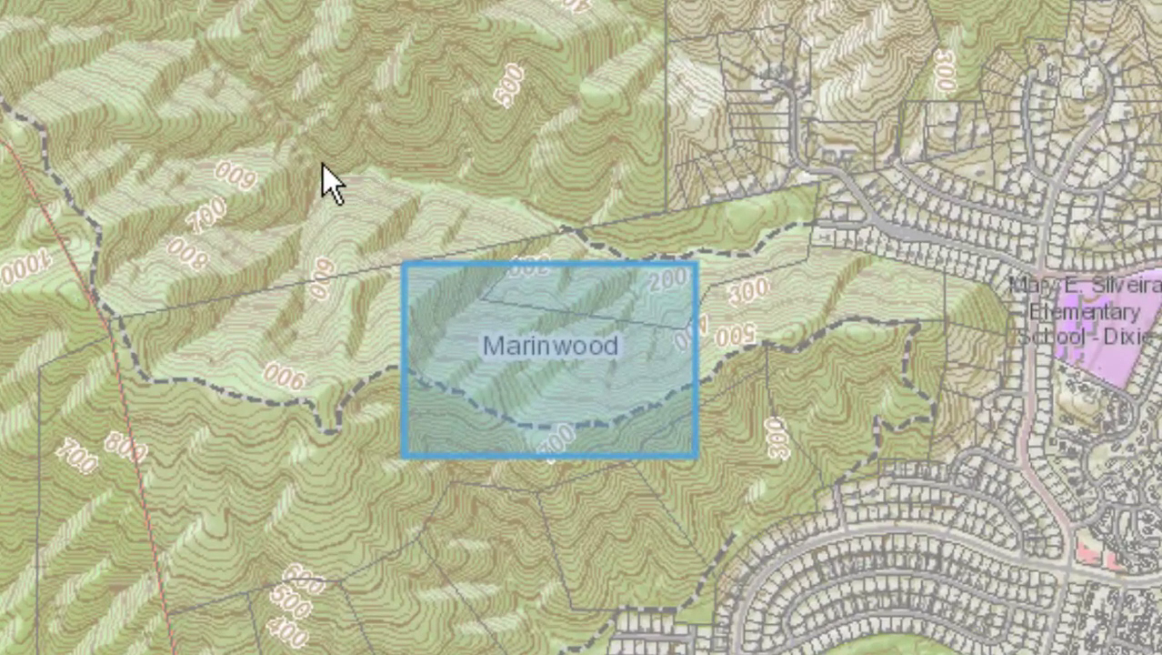
{"action": "left_click_drag", "start_coordinate": [323, 168], "coordinate": [789, 529]}
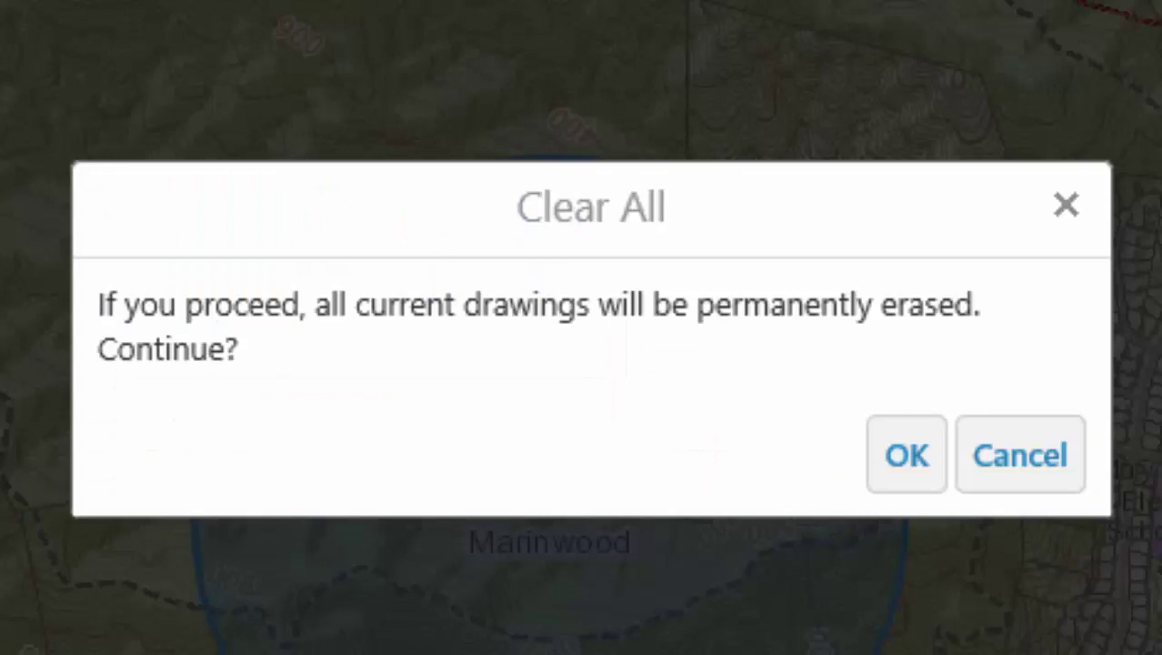
{"action": "left_click", "coordinate": [909, 455]}
{"action": "left_click", "coordinate": [496, 134]}
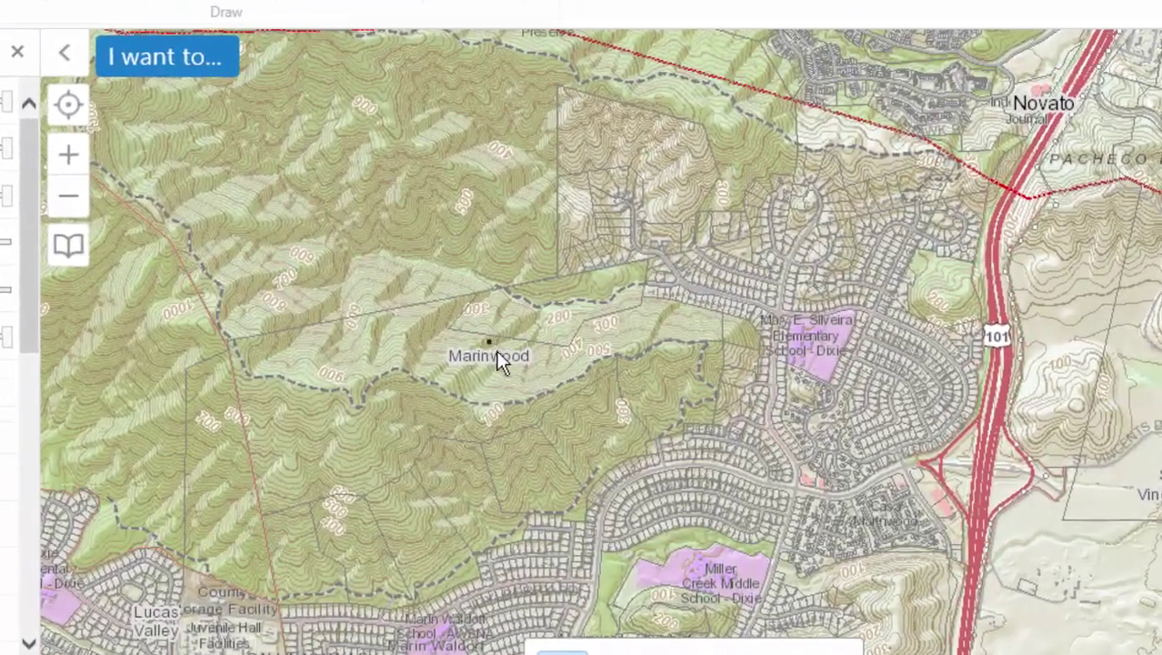
- Drag out a circle centred on Marinwood, then erase it with Clear All
{"action": "left_click_drag", "start_coordinate": [496, 350], "coordinate": [571, 491]}
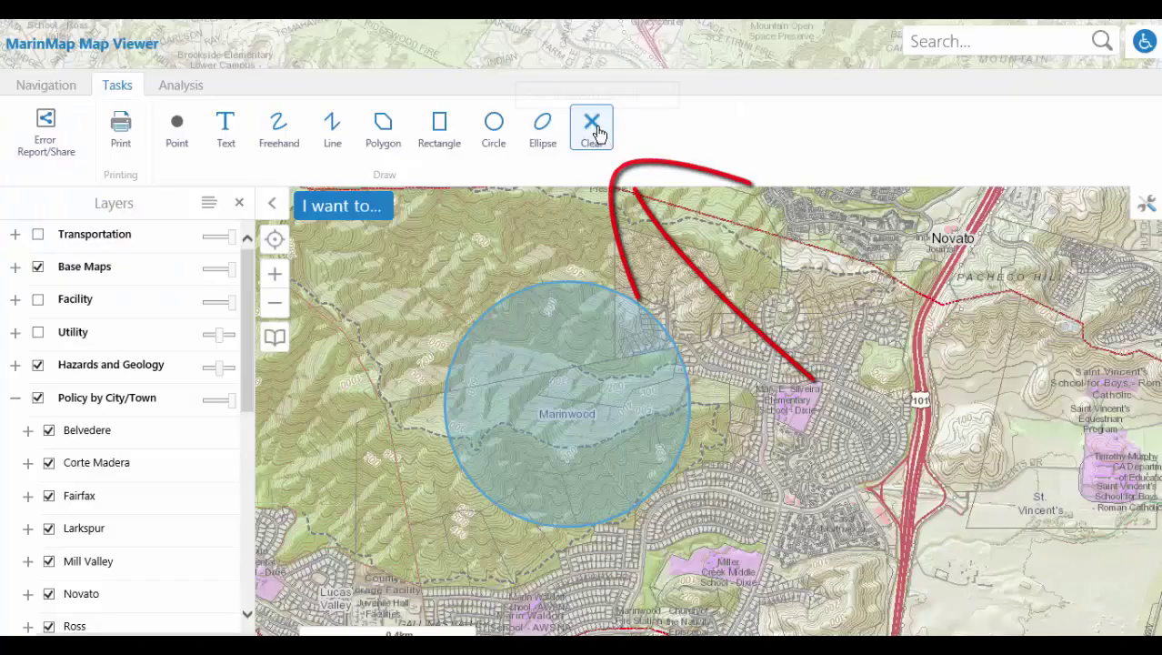
{"action": "left_click", "coordinate": [597, 133]}
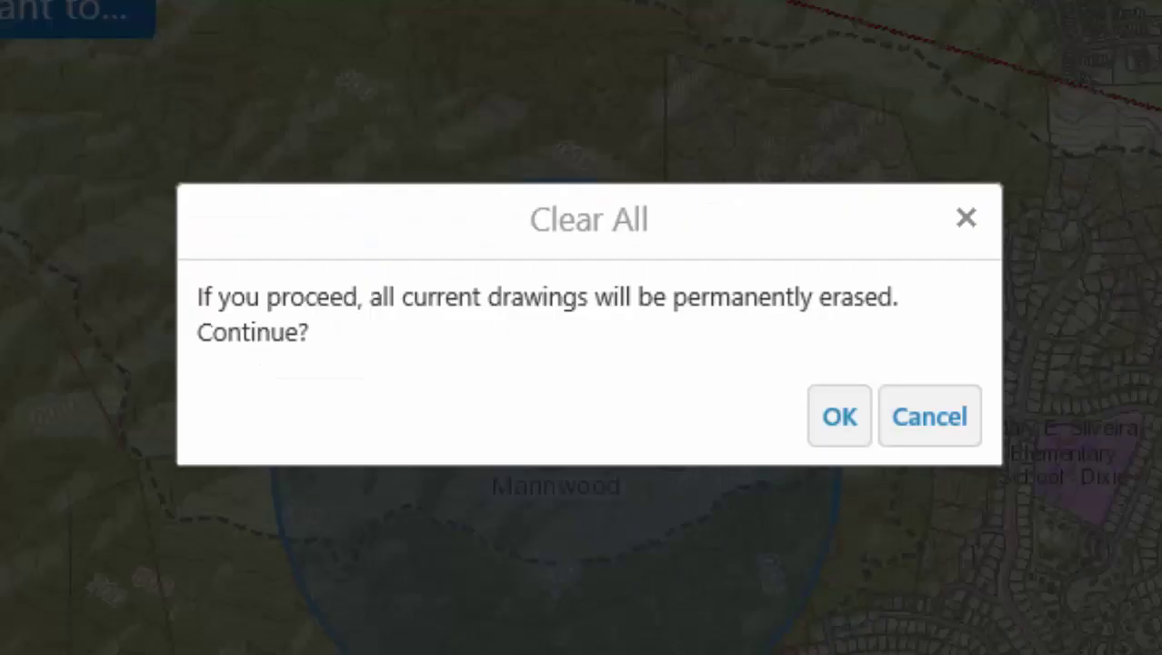
{"action": "left_click", "coordinate": [841, 418]}
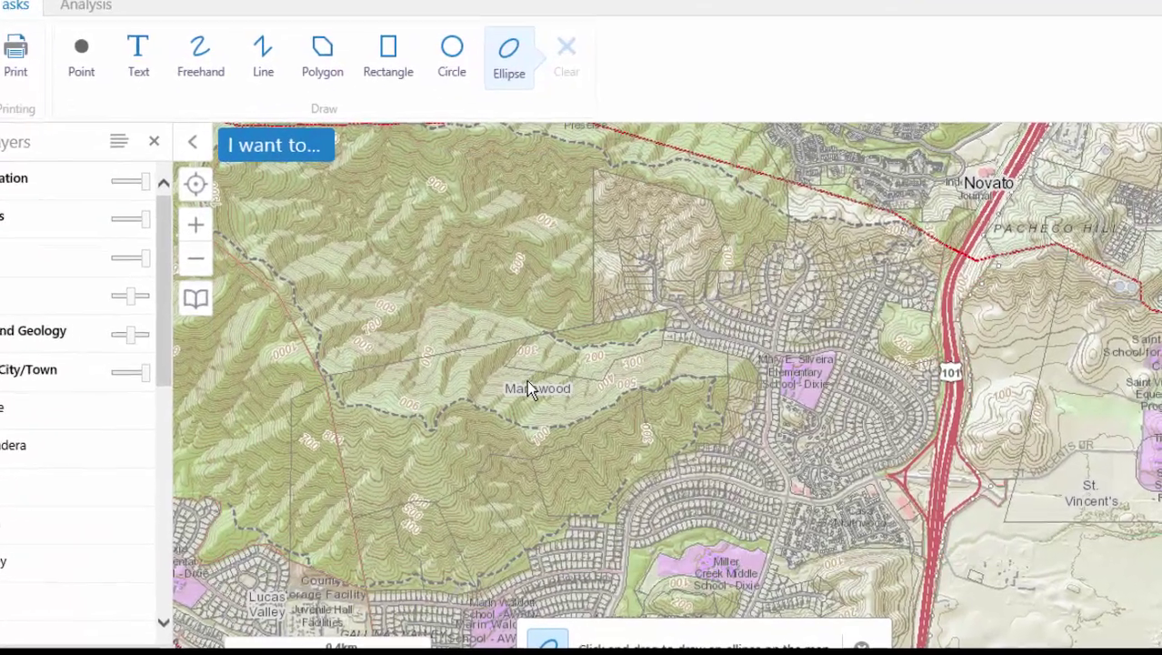
- Draw two ellipses over Marinwood, then erase them with Clear All
{"action": "mouse_move", "coordinate": [528, 383]}
{"action": "left_mouse_down"}
{"action": "mouse_move", "coordinate": [575, 423]}
{"action": "mouse_move", "coordinate": [620, 437]}
{"action": "left_mouse_up"}
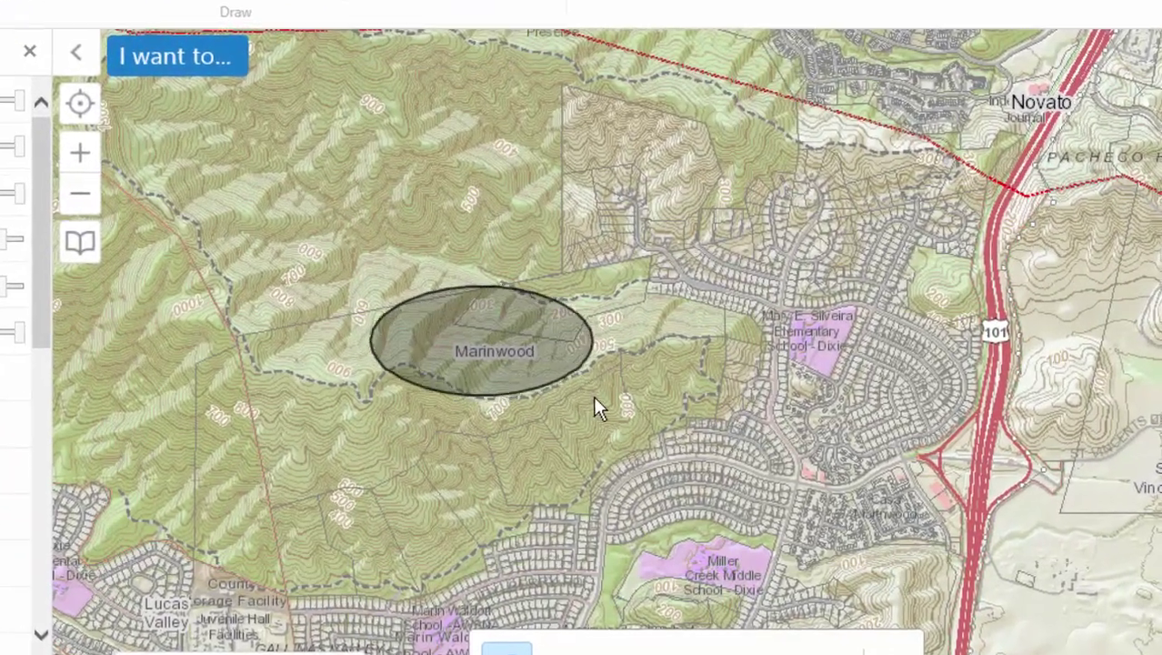
{"action": "left_click_drag", "start_coordinate": [593, 397], "coordinate": [617, 429]}
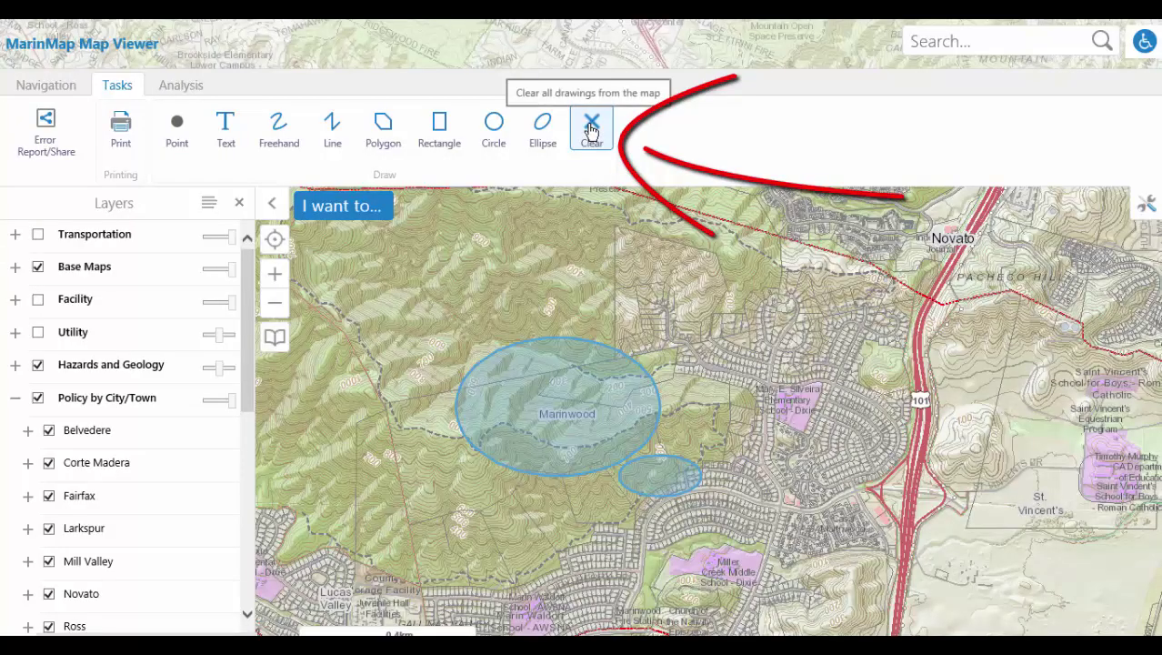
{"action": "left_click", "coordinate": [591, 130]}
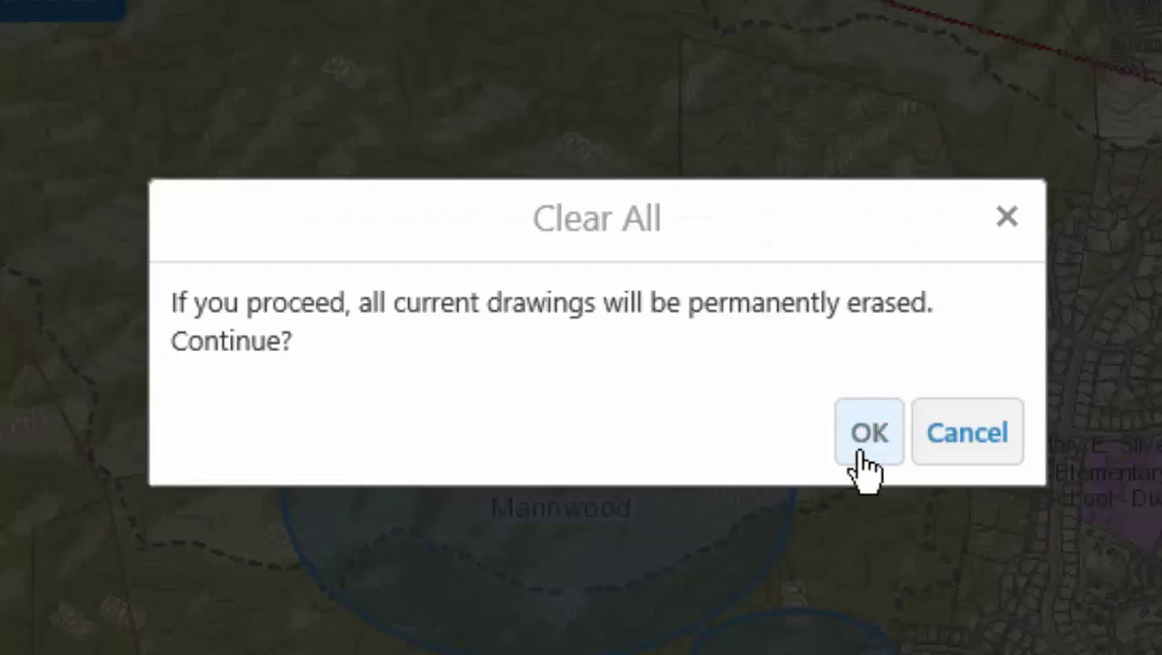
{"action": "left_click", "coordinate": [862, 453]}
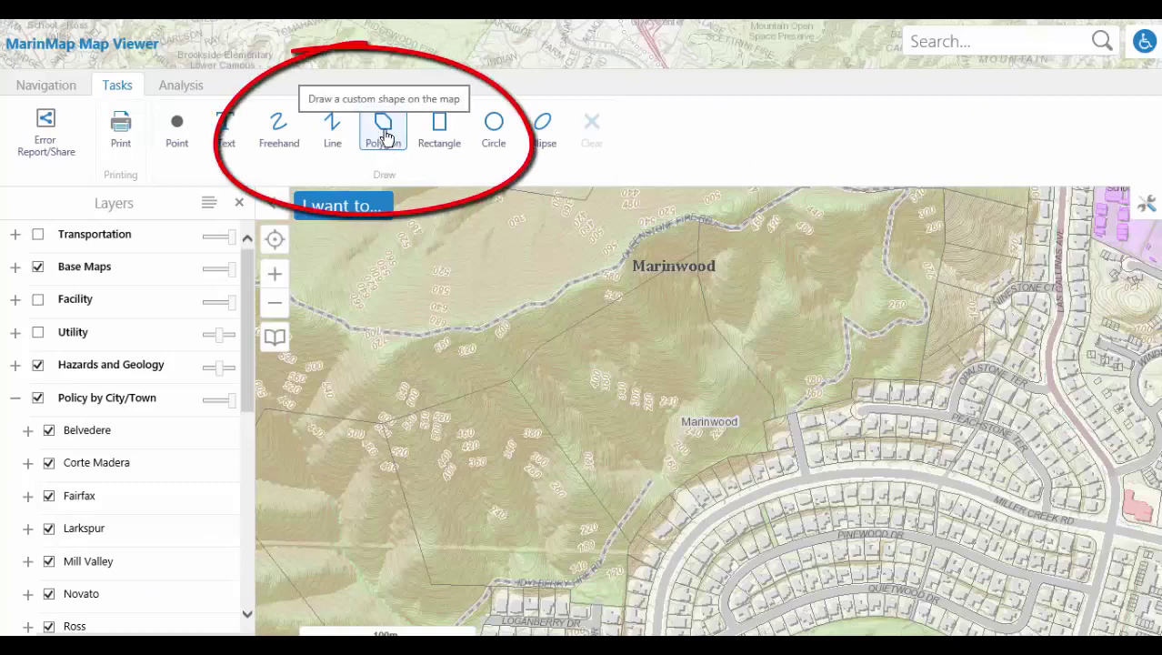
- Outline the Marinwood parcel as a polygon following the road, housing and parcel boundaries
{"action": "left_click", "coordinate": [385, 135]}
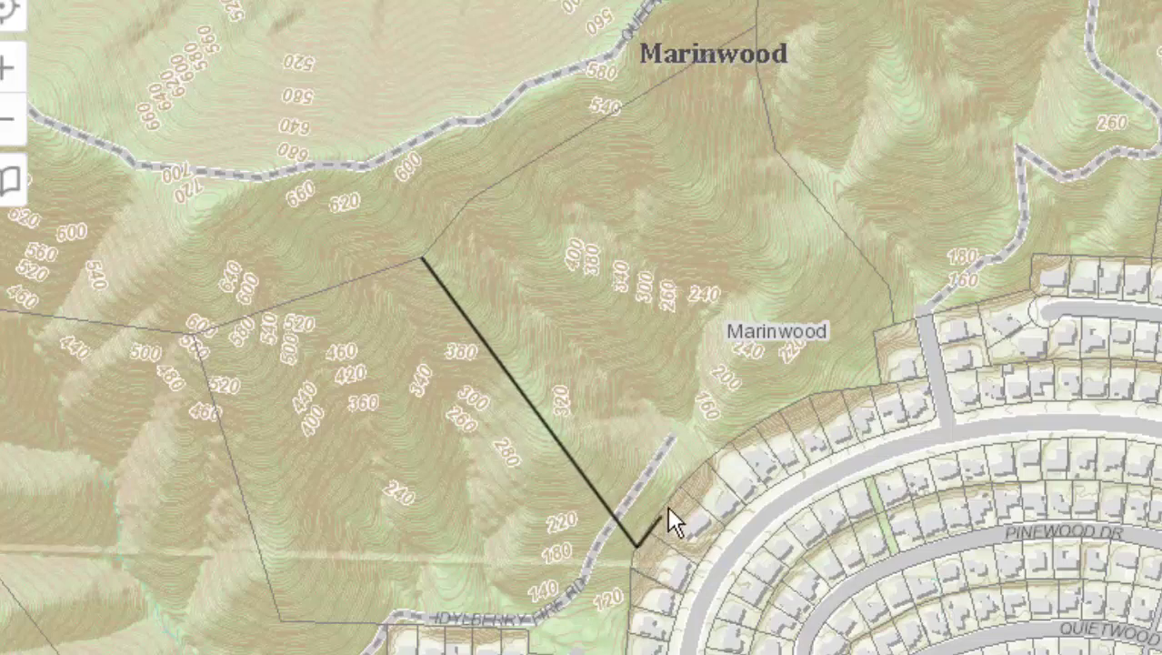
{"action": "left_click", "coordinate": [724, 444]}
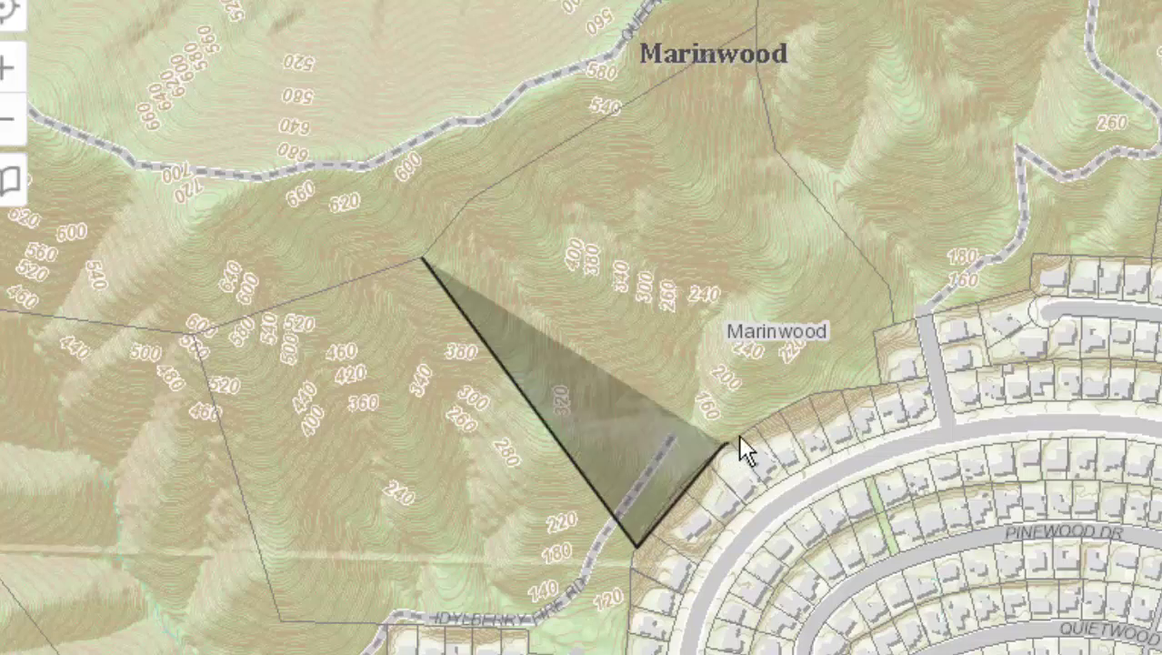
{"action": "left_click", "coordinate": [810, 393]}
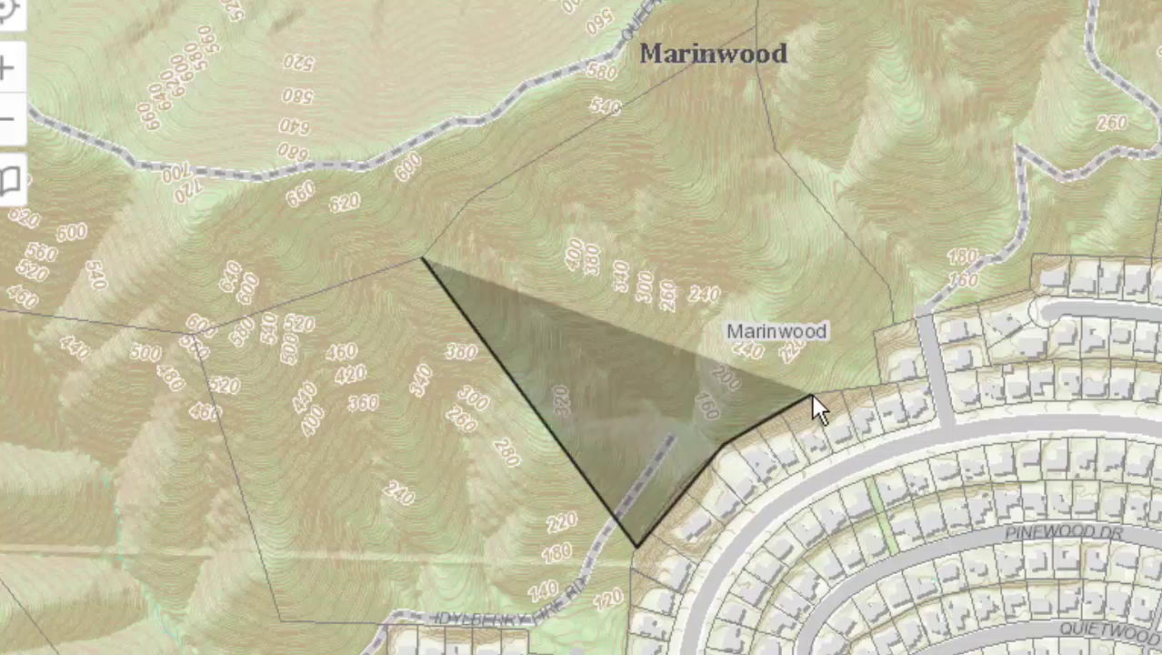
{"action": "left_click", "coordinate": [880, 382]}
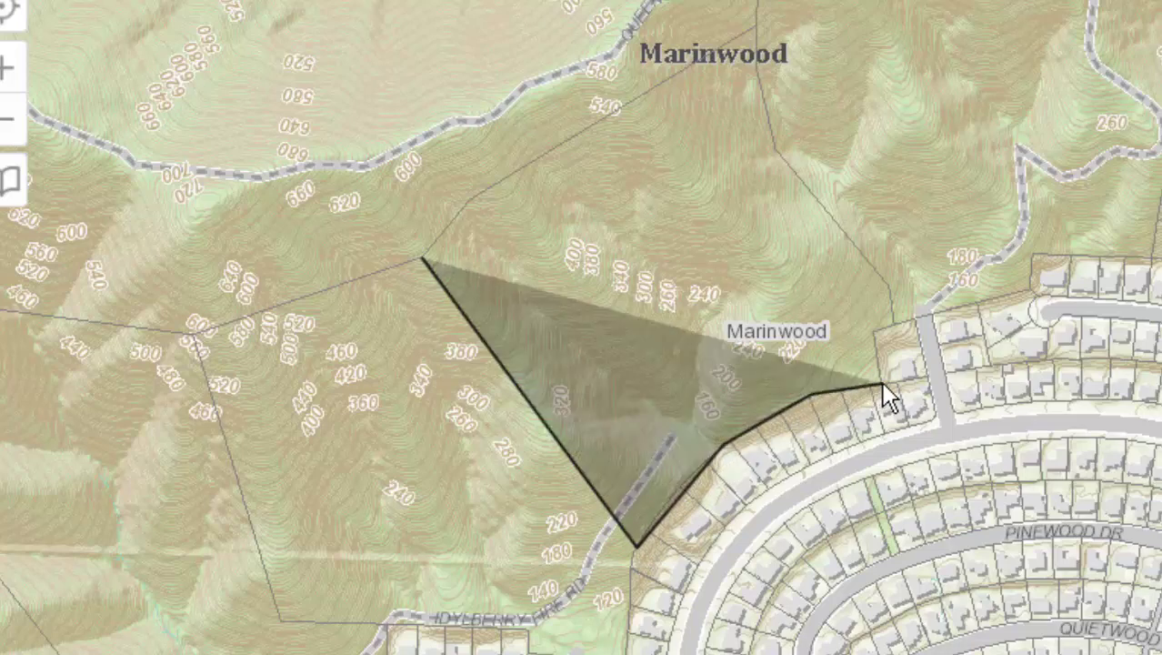
{"action": "left_click", "coordinate": [874, 332]}
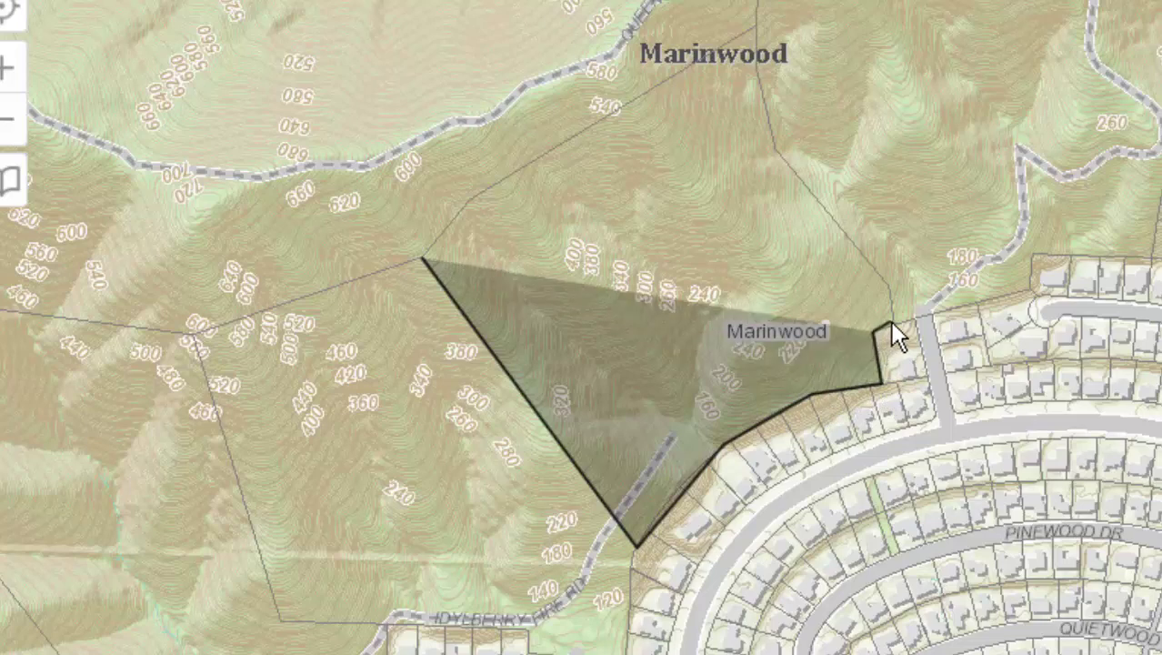
{"action": "left_click", "coordinate": [892, 321]}
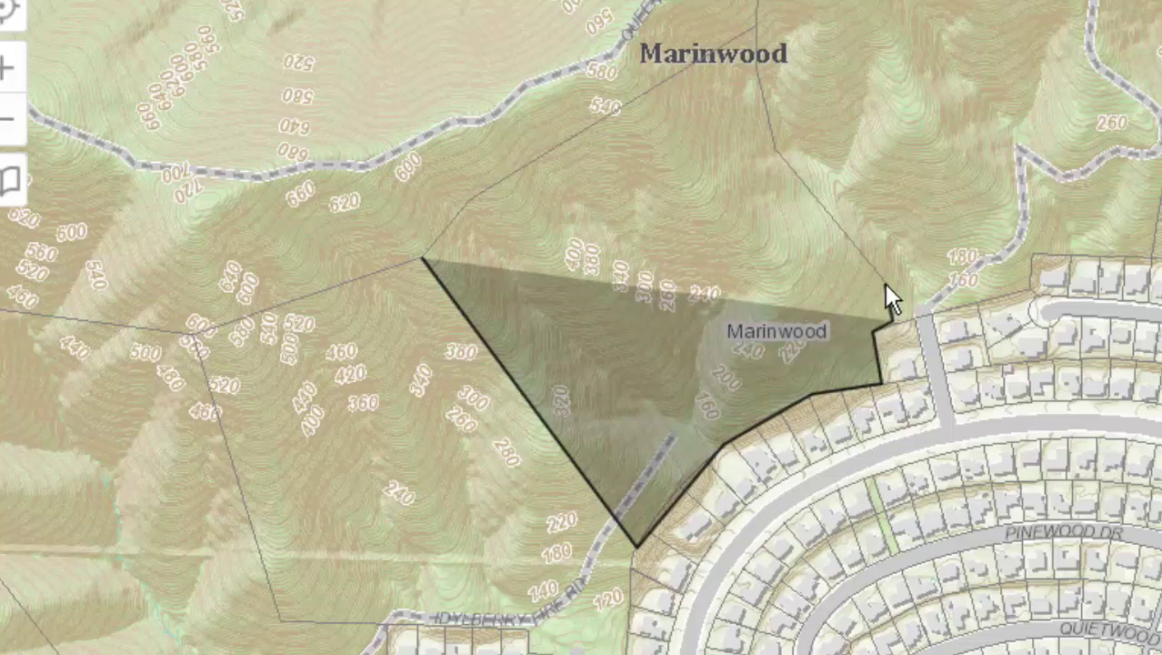
{"action": "left_click", "coordinate": [886, 283]}
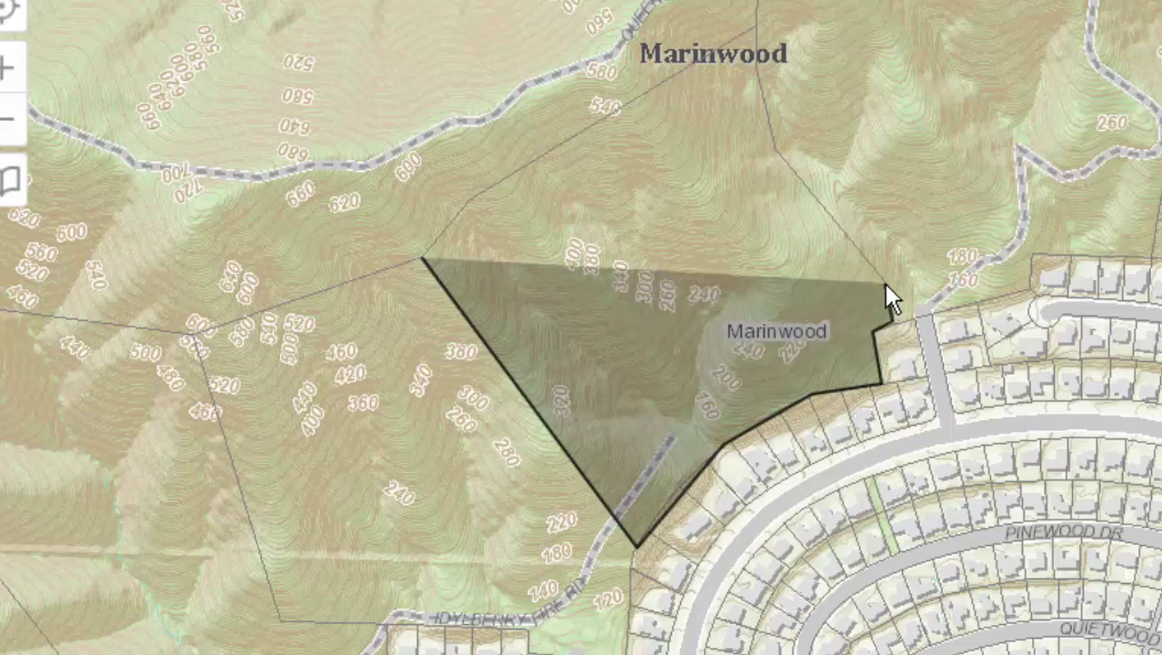
{"action": "left_click", "coordinate": [772, 148]}
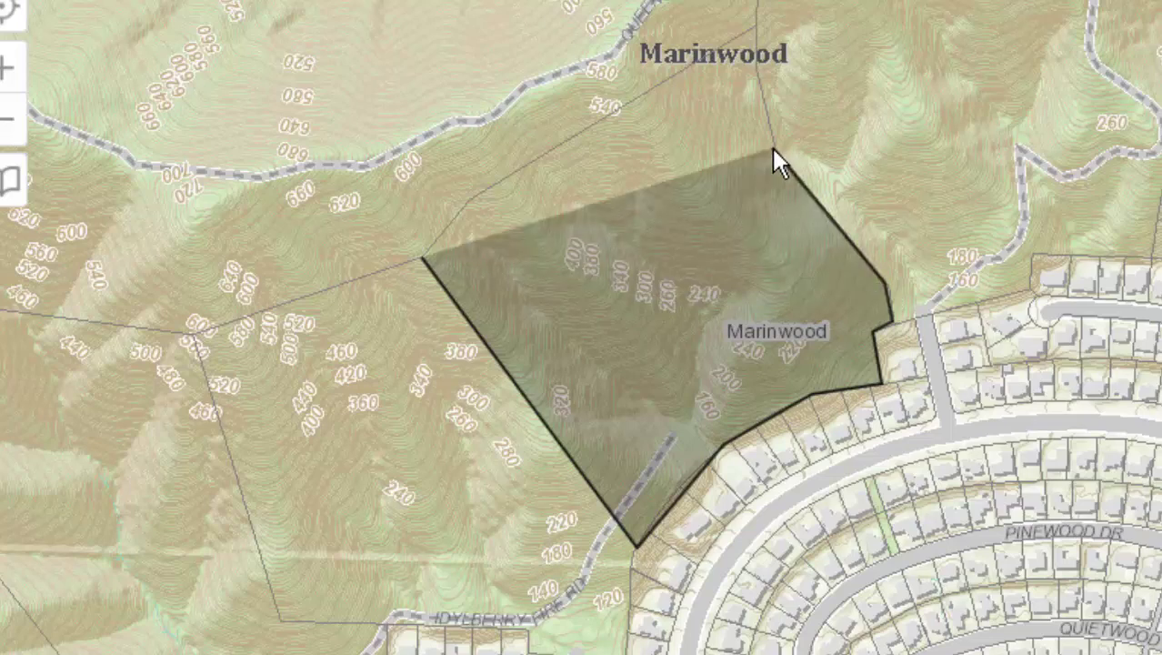
{"action": "left_click", "coordinate": [754, 27]}
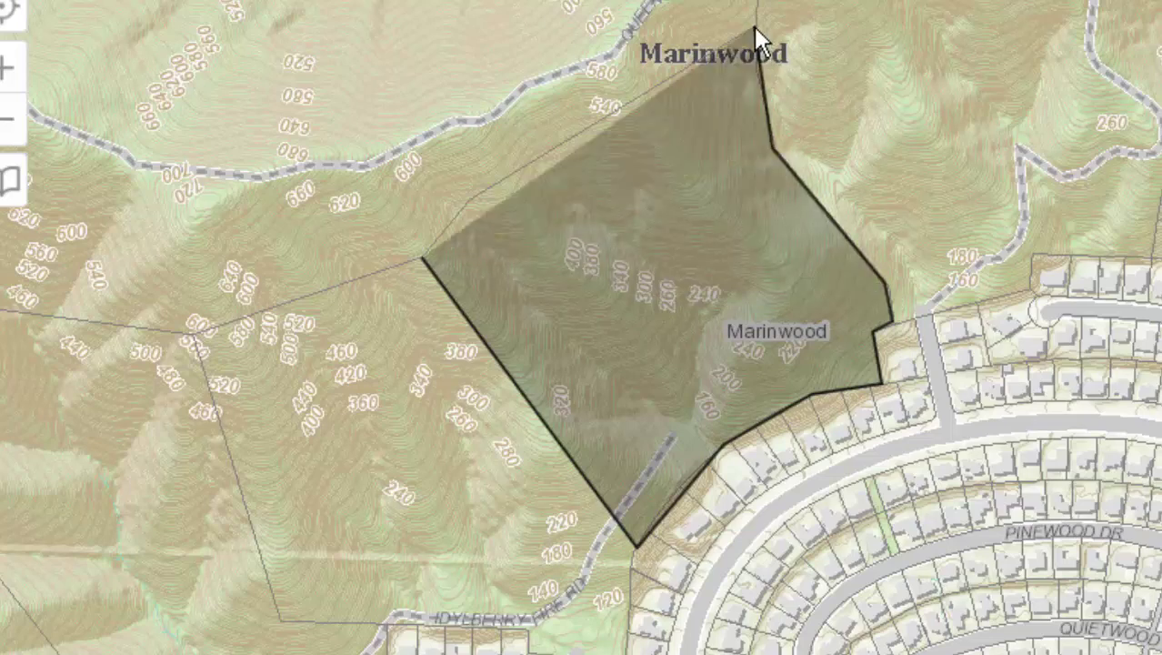
{"action": "double_click", "coordinate": [467, 197]}
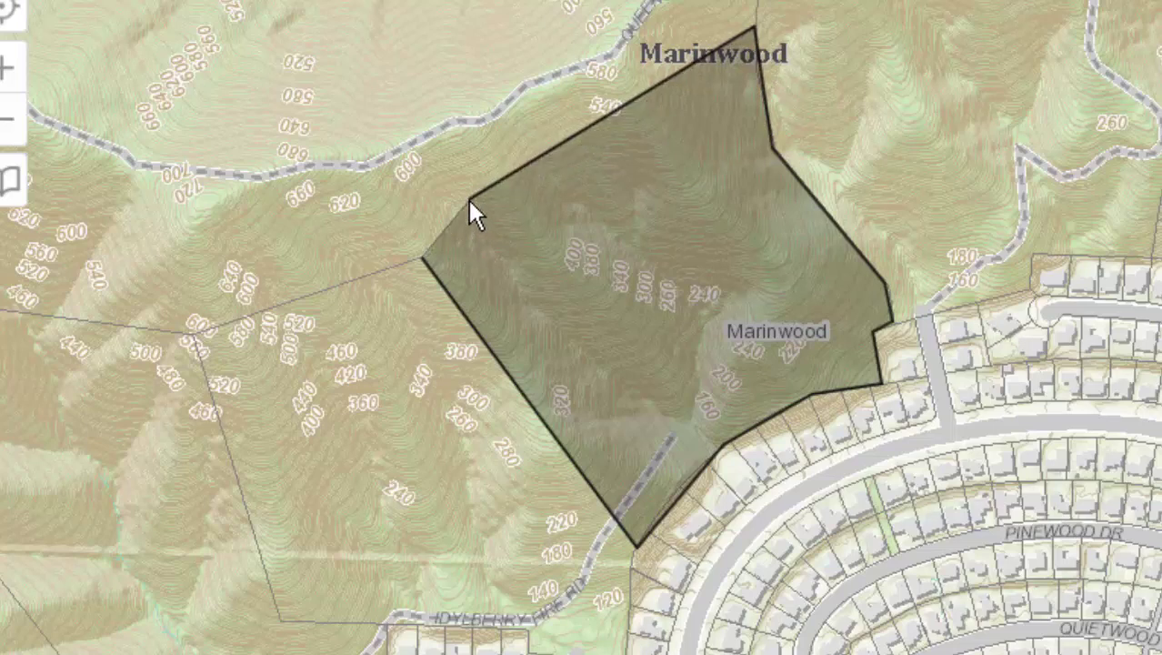
{"action": "left_click", "coordinate": [421, 257]}
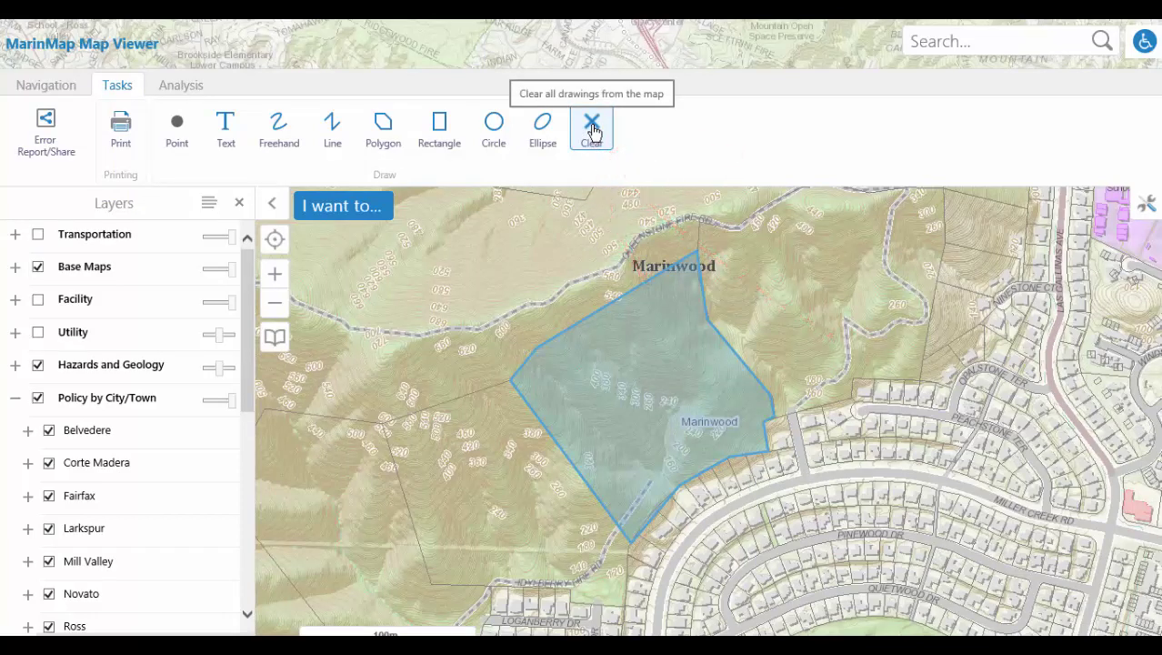
- Erase all drawings from the map and switch to the Line tool
{"action": "left_click", "coordinate": [592, 128]}
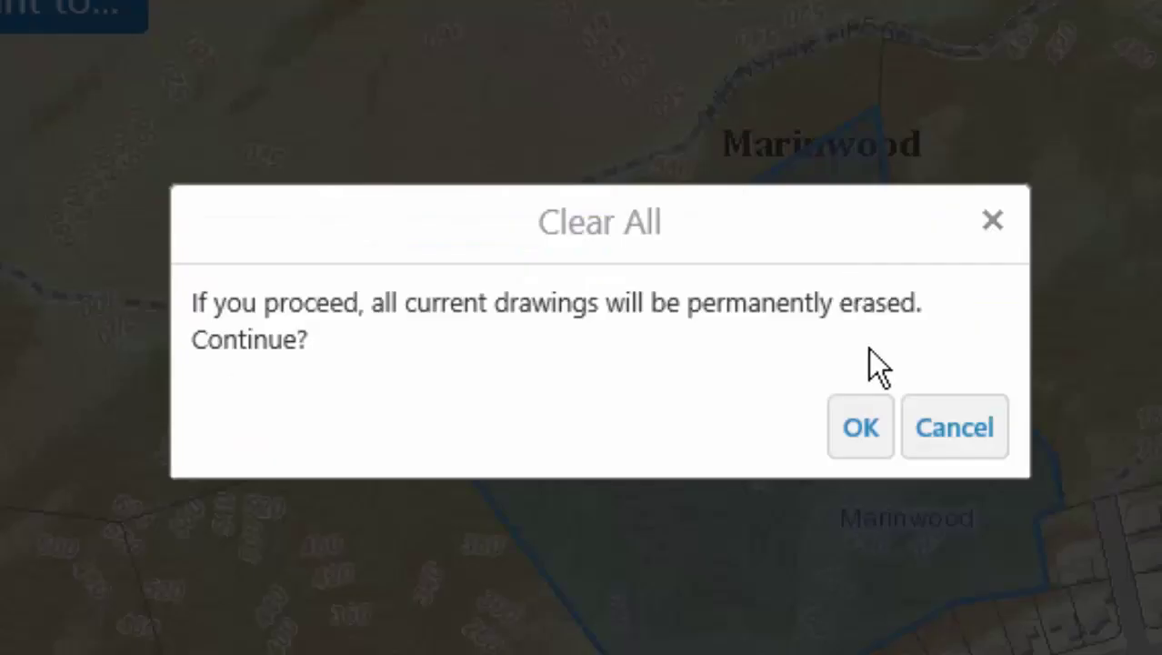
{"action": "left_click", "coordinate": [868, 428]}
{"action": "left_click", "coordinate": [332, 128]}
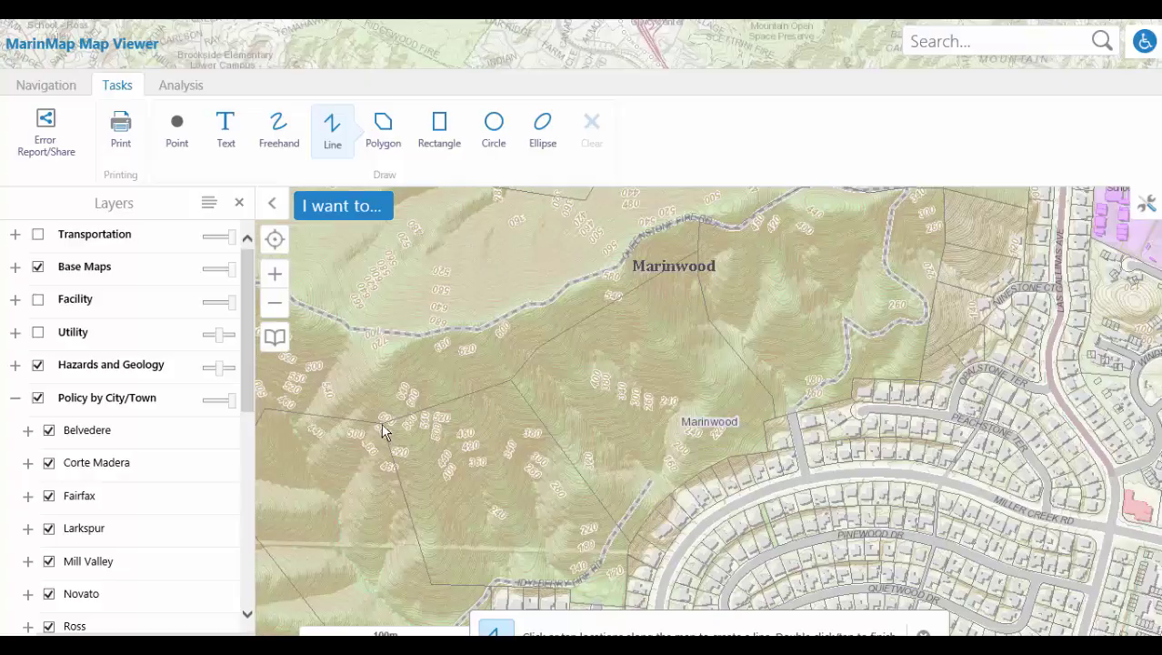
{"action": "left_click", "coordinate": [383, 430]}
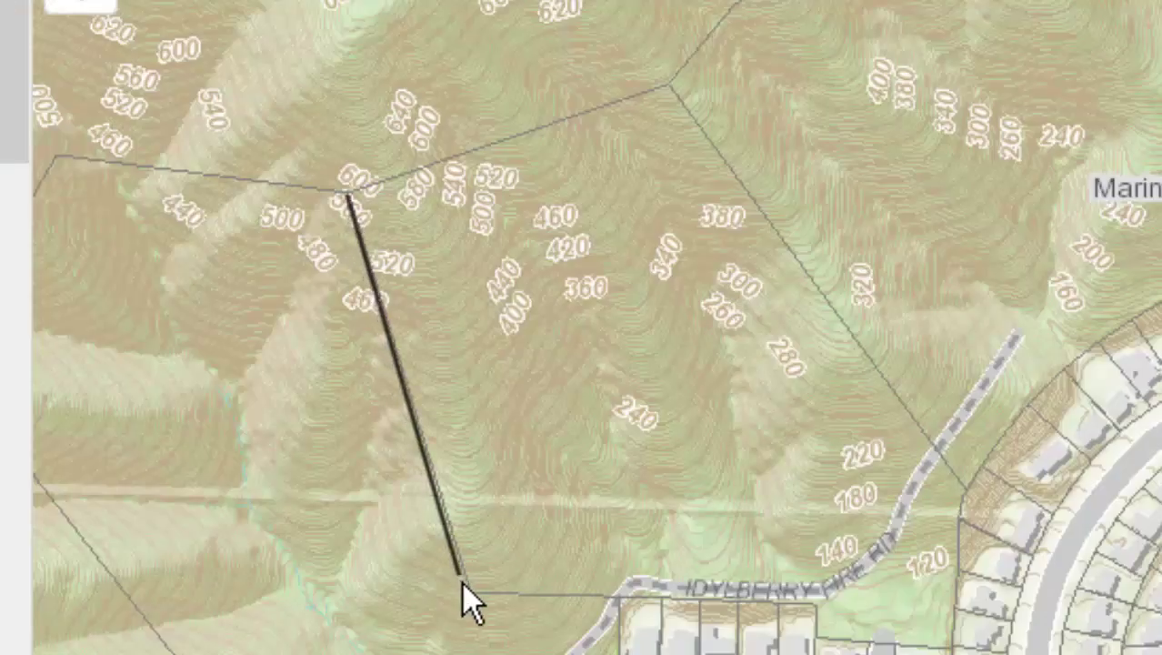
{"action": "left_click", "coordinate": [469, 593]}
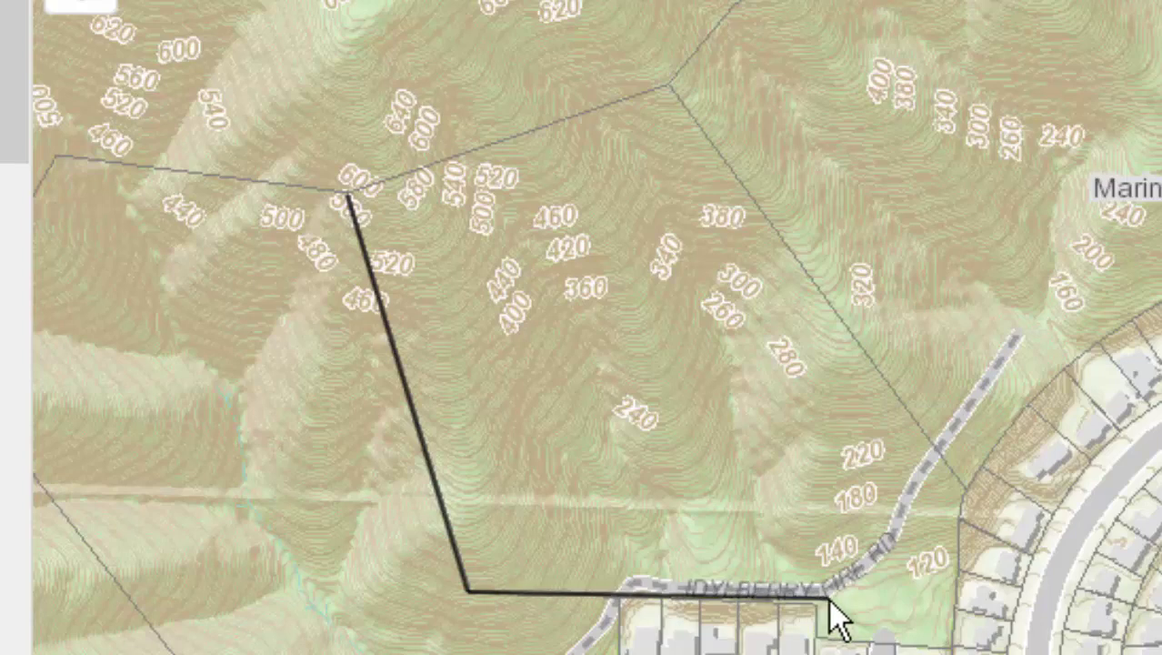
{"action": "left_click", "coordinate": [939, 451]}
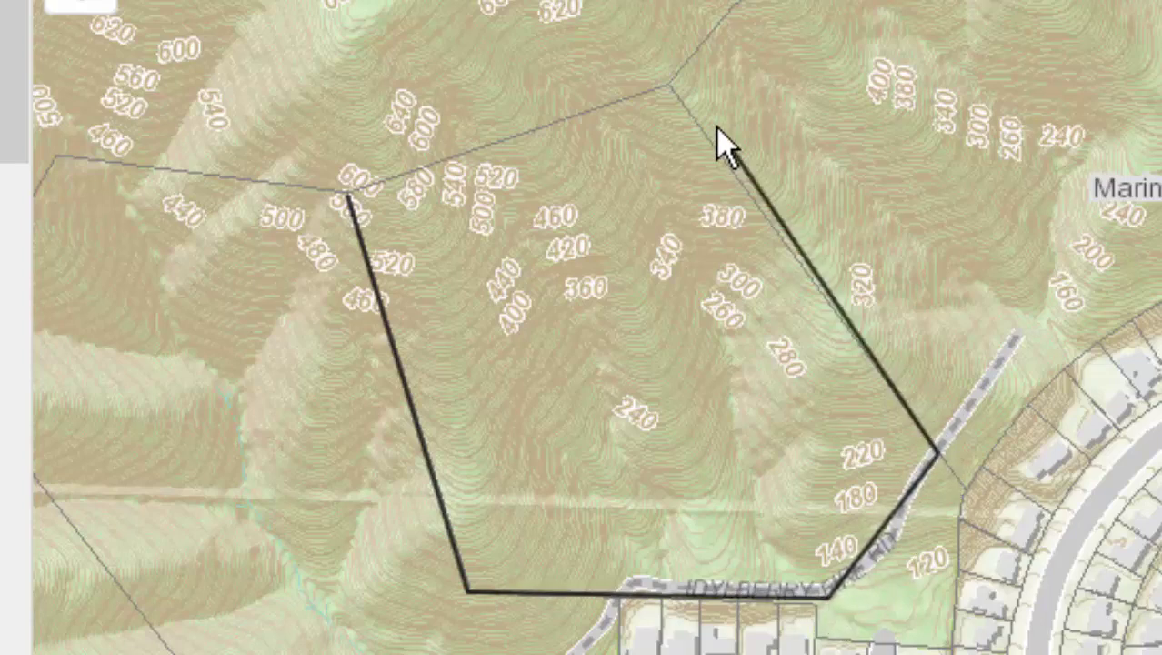
{"action": "left_click", "coordinate": [670, 90]}
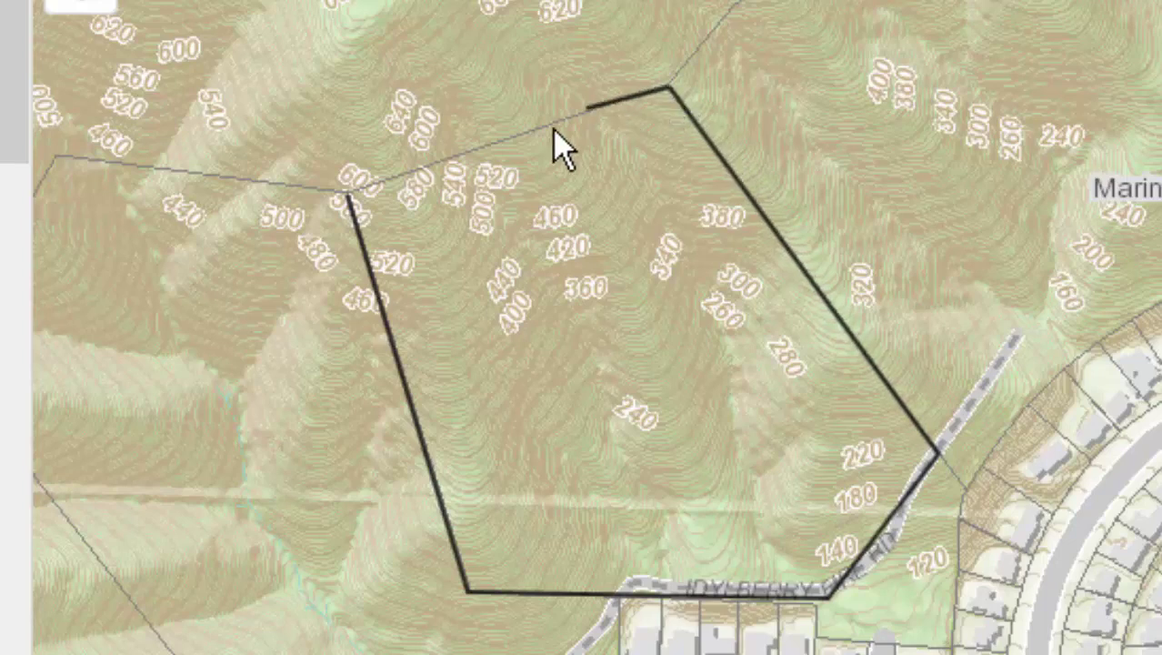
{"action": "left_click", "coordinate": [345, 199]}
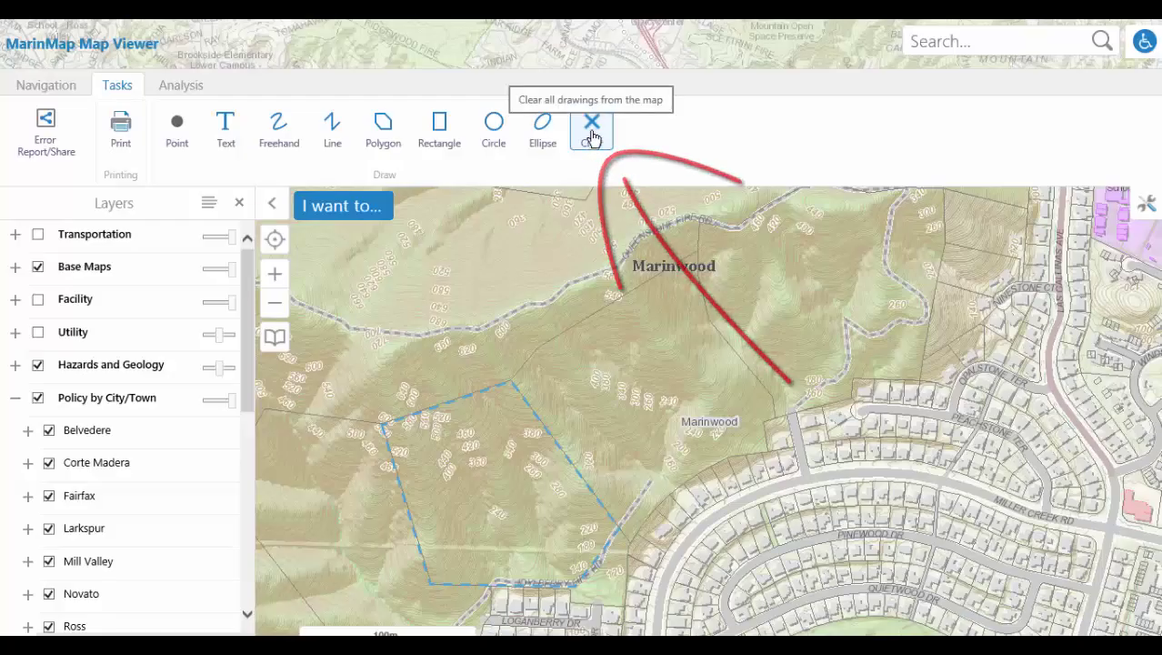
{"action": "left_click", "coordinate": [592, 135]}
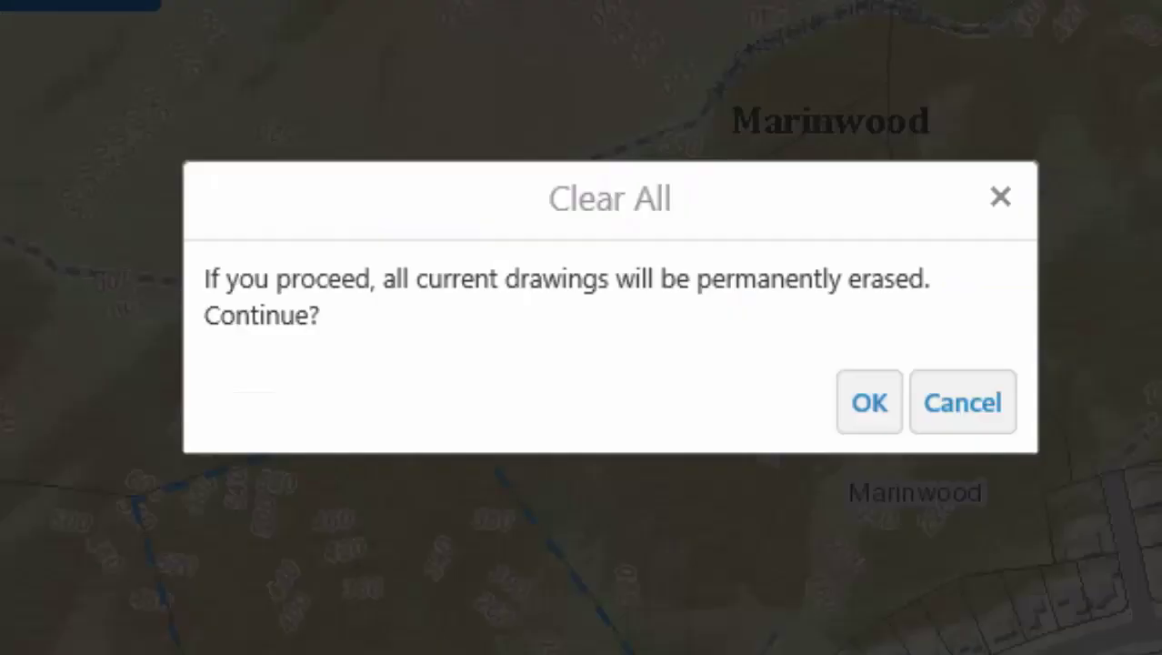
{"action": "left_click", "coordinate": [868, 405]}
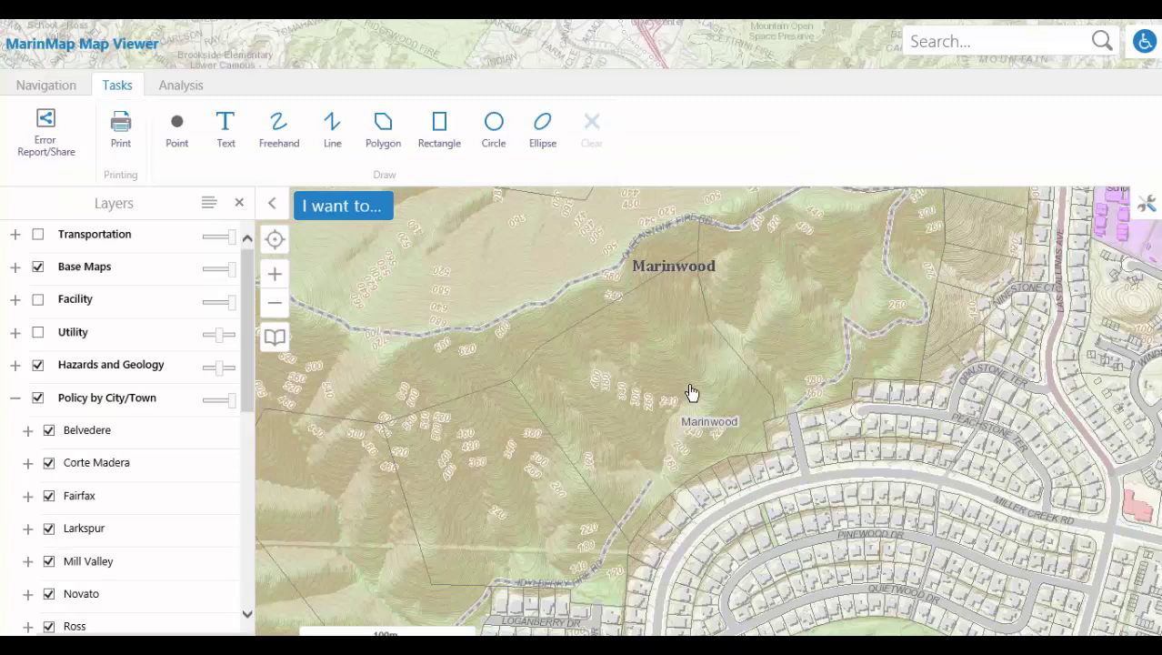
{"action": "left_click", "coordinate": [277, 134]}
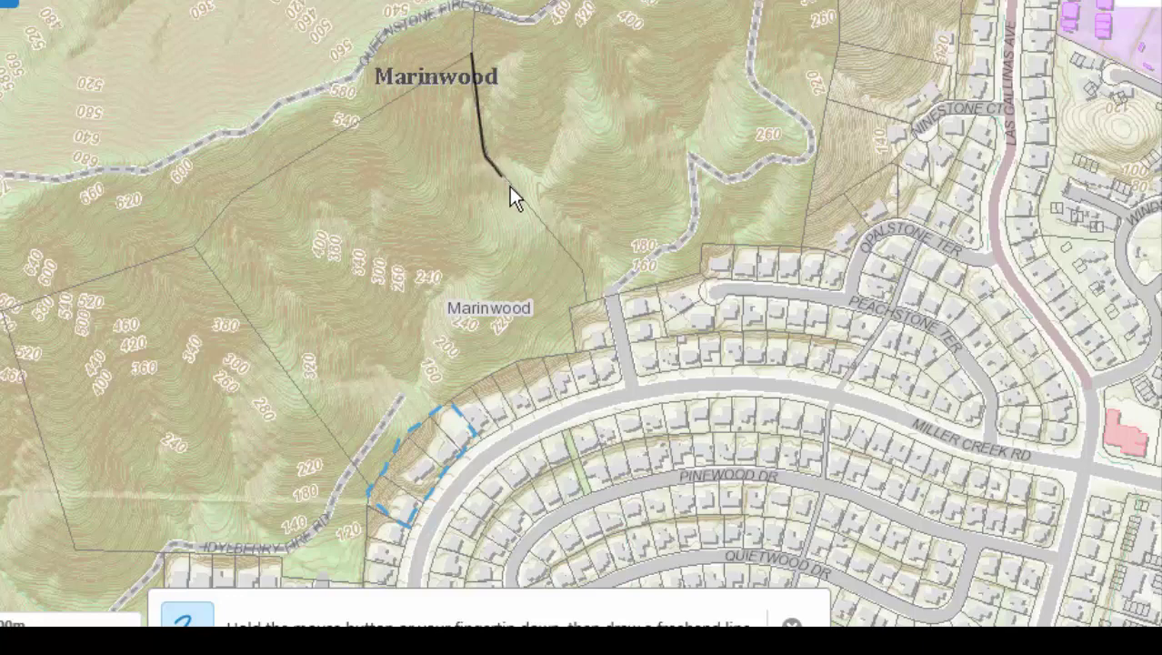
{"action": "left_click_drag", "start_coordinate": [524, 206], "coordinate": [566, 264]}
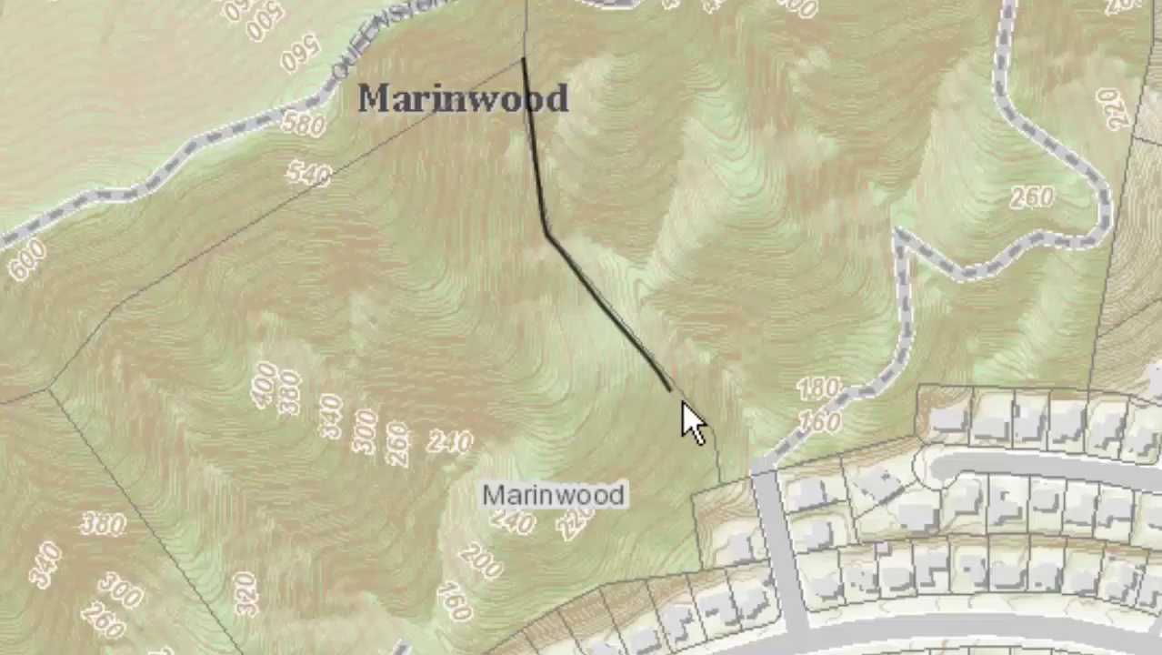
{"action": "mouse_move", "coordinate": [684, 407]}
{"action": "left_mouse_down"}
{"action": "mouse_move", "coordinate": [720, 446]}
{"action": "mouse_move", "coordinate": [718, 486]}
{"action": "mouse_move", "coordinate": [685, 495]}
{"action": "mouse_move", "coordinate": [697, 580]}
{"action": "left_mouse_up"}
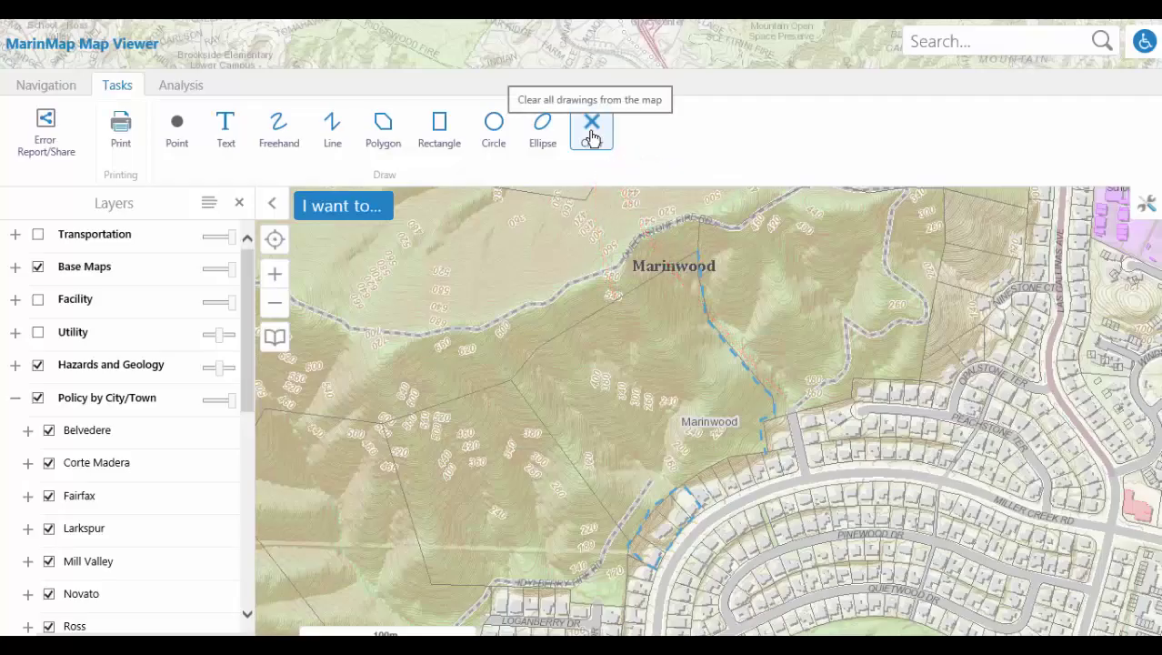
{"action": "left_click", "coordinate": [592, 136]}
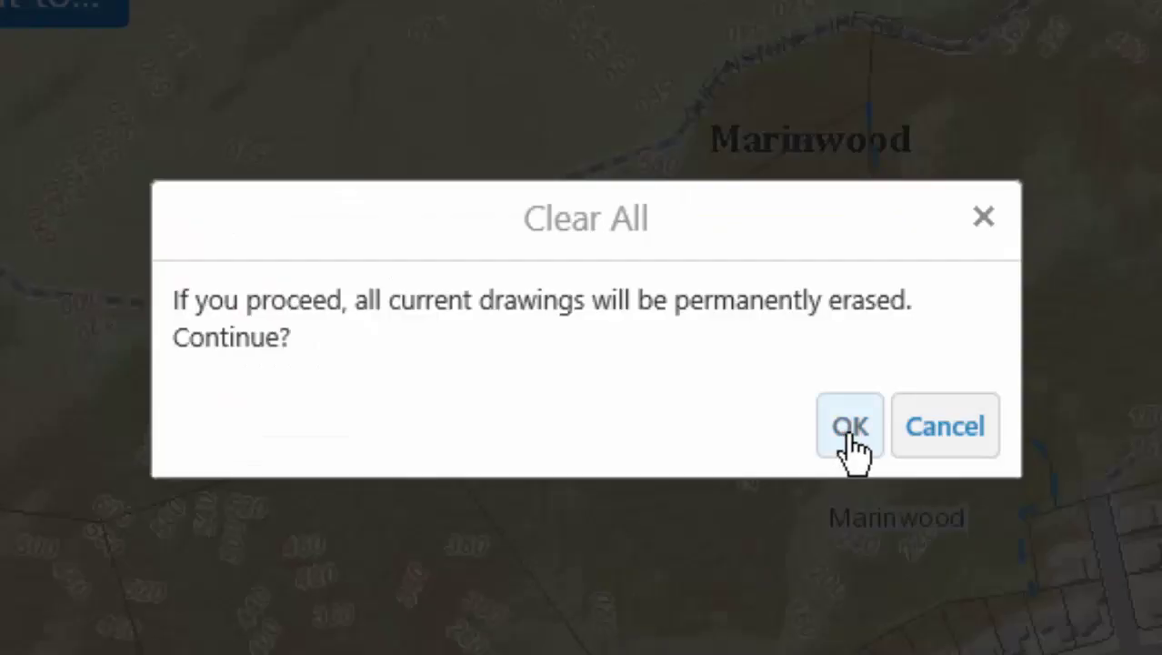
{"action": "left_click", "coordinate": [850, 441]}
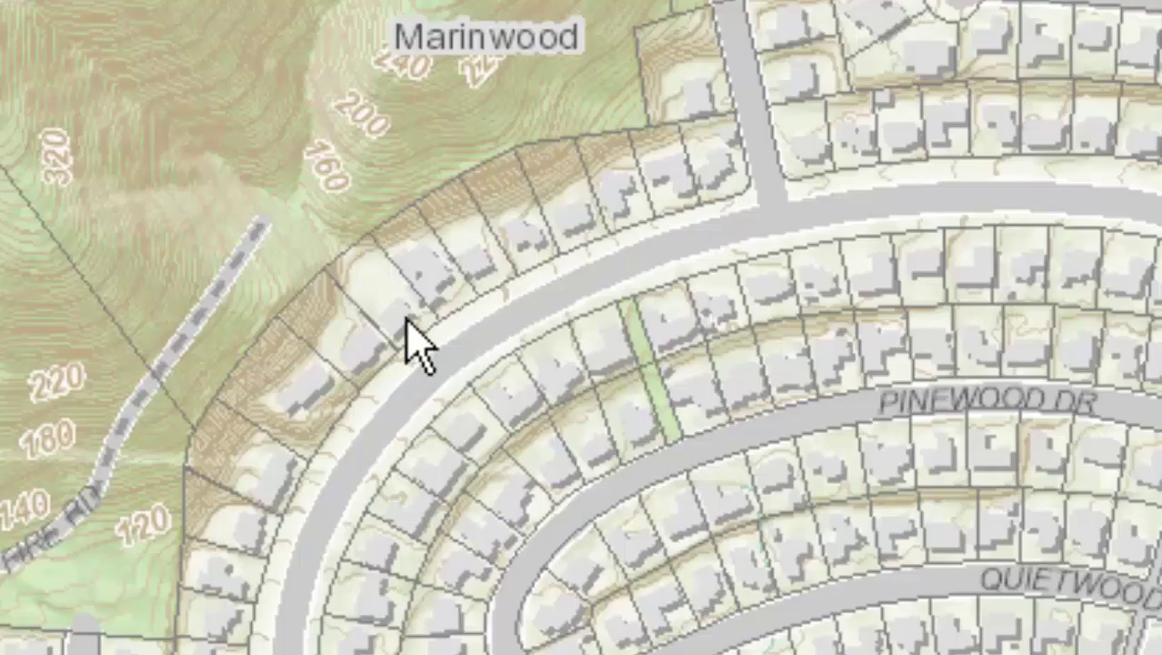
{"action": "left_click", "coordinate": [406, 322]}
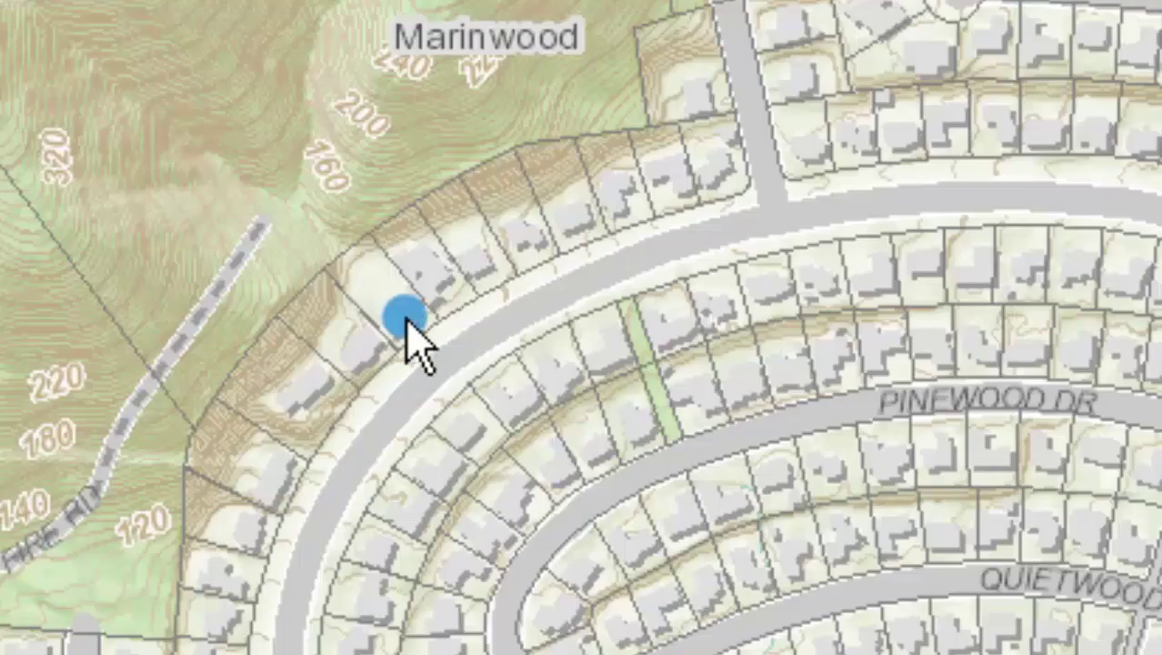
{"action": "left_click", "coordinate": [473, 253]}
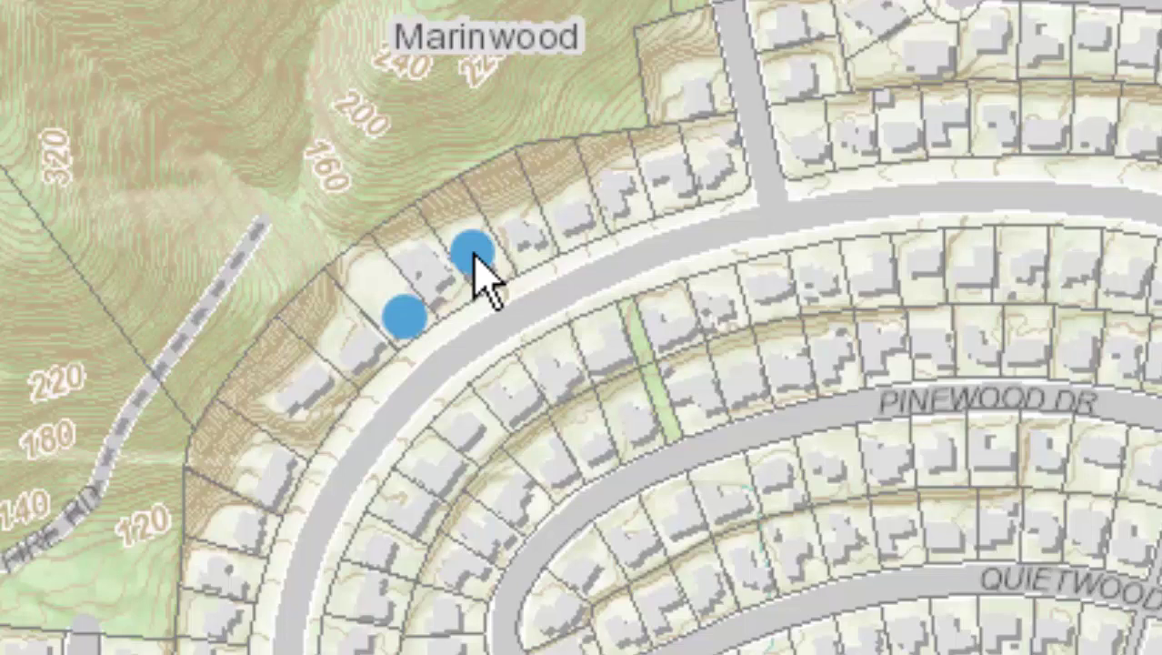
{"action": "left_click", "coordinate": [571, 222]}
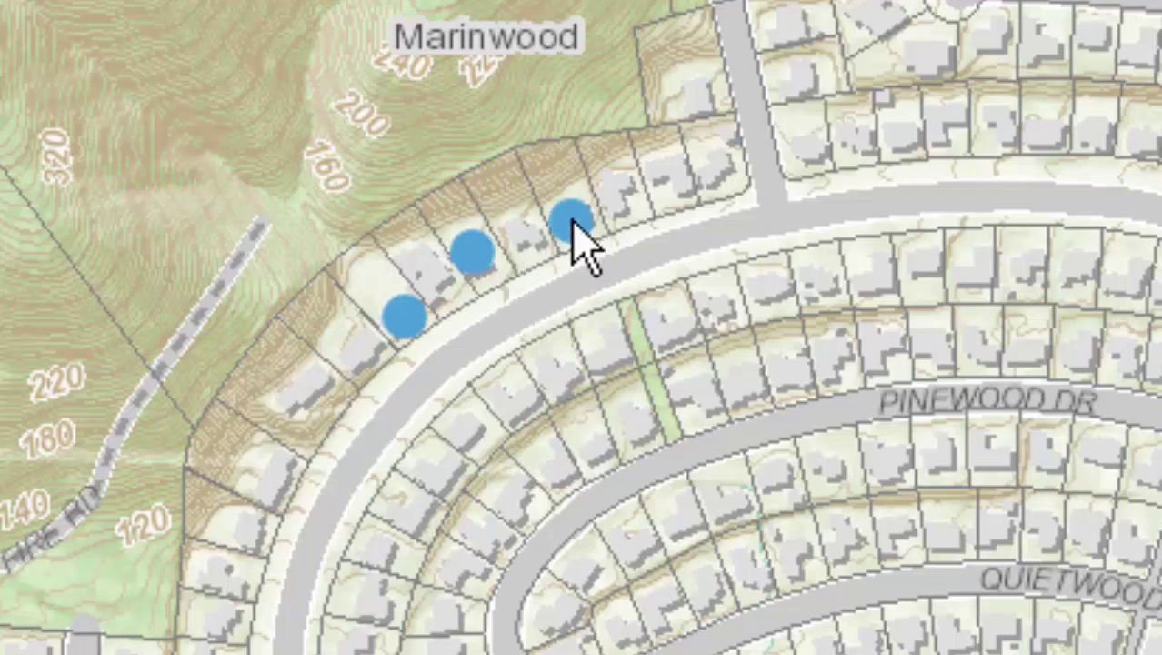
{"action": "left_click", "coordinate": [670, 176]}
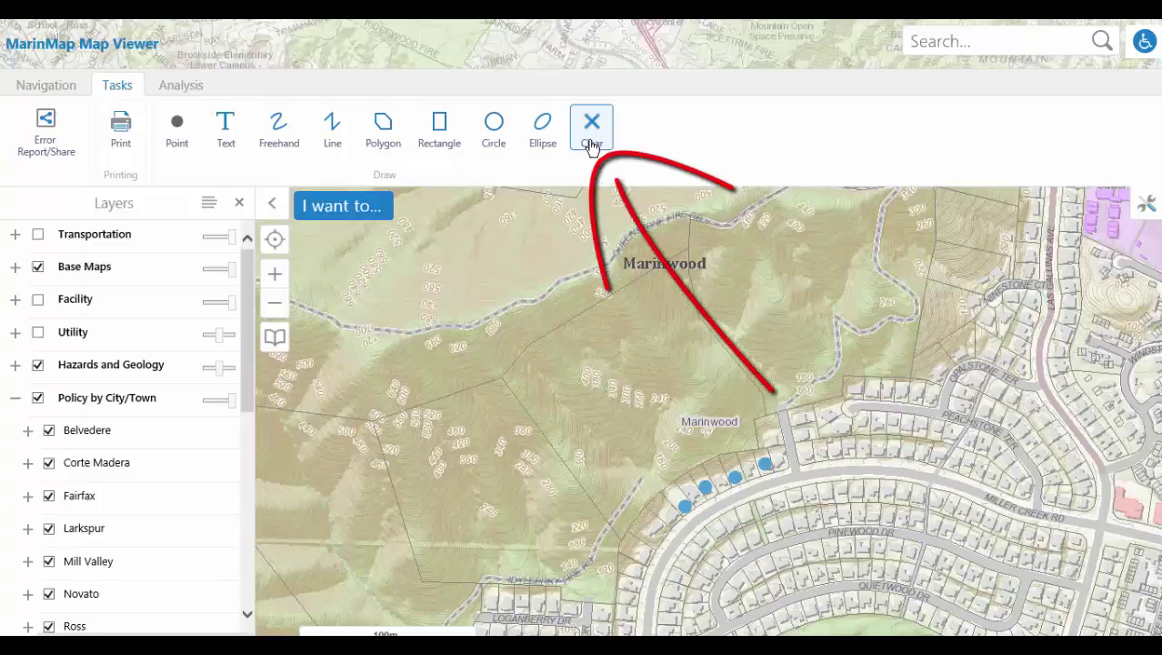
{"action": "left_click", "coordinate": [592, 145]}
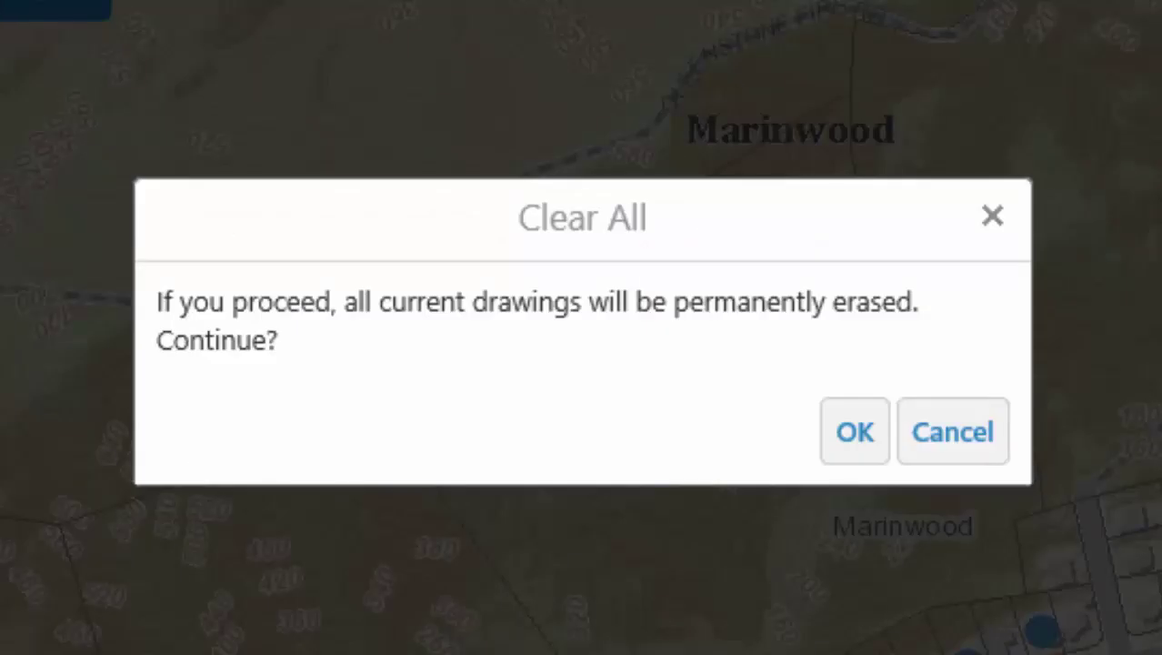
{"action": "left_click", "coordinate": [860, 432]}
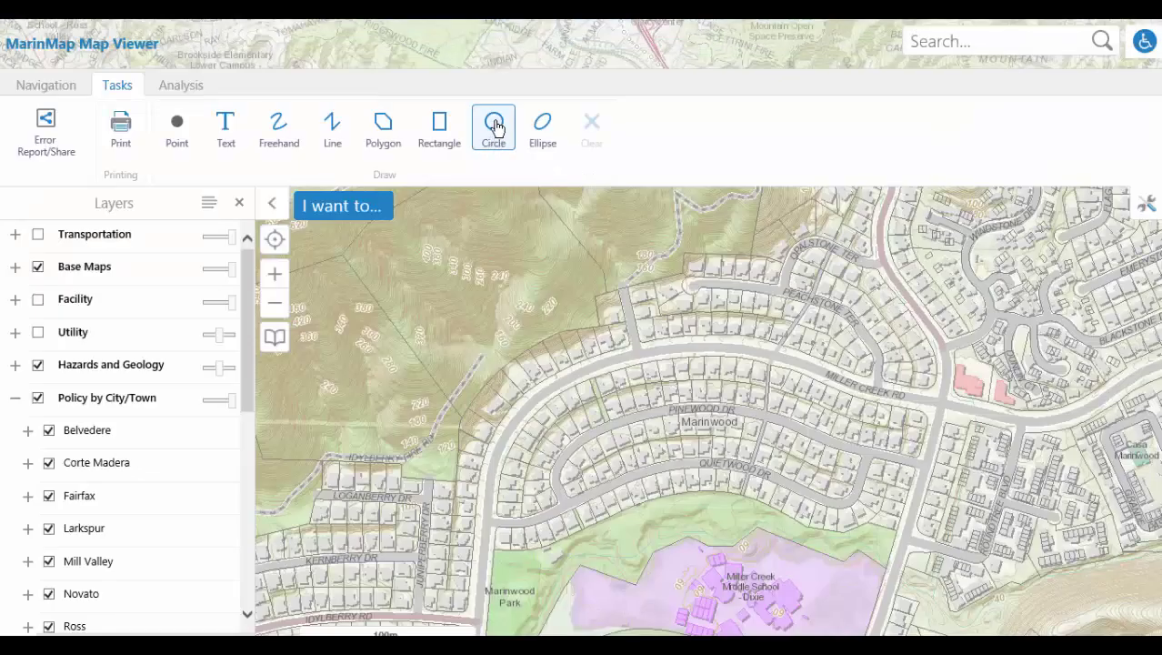
- Circle the Miller Creek area and add the labels 'MILLER CREEK AREA' and 'MILLER CREEK SCHOOL'
{"action": "left_click", "coordinate": [496, 128]}
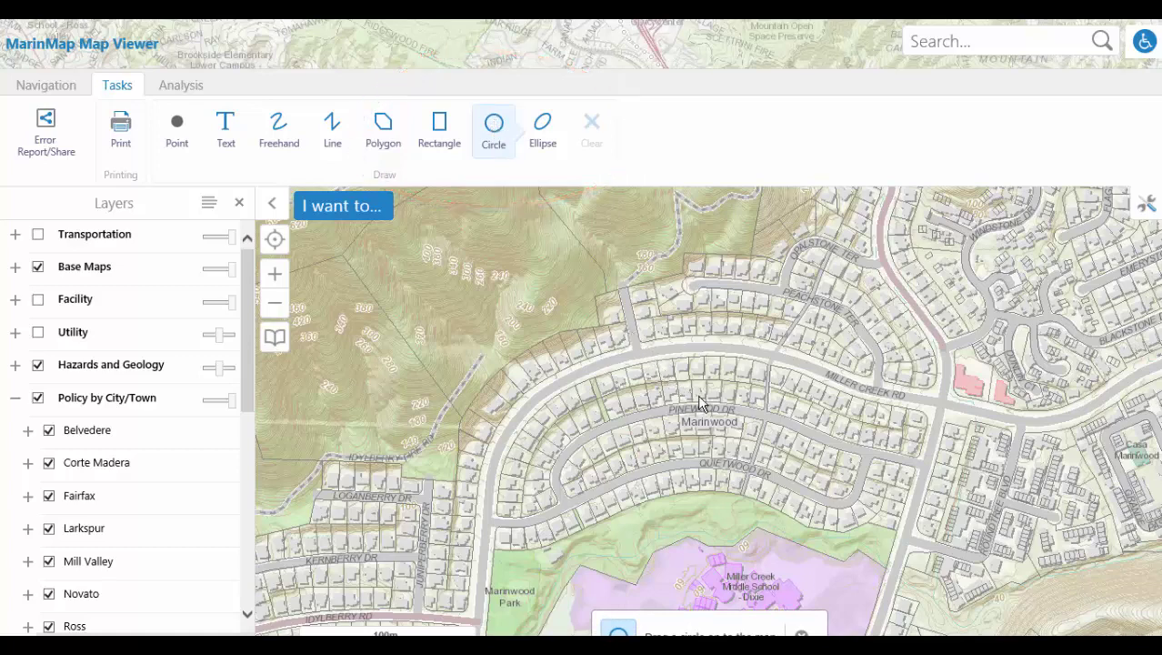
{"action": "mouse_move", "coordinate": [701, 403]}
{"action": "left_mouse_down"}
{"action": "mouse_move", "coordinate": [762, 511]}
{"action": "mouse_move", "coordinate": [853, 617]}
{"action": "left_mouse_up"}
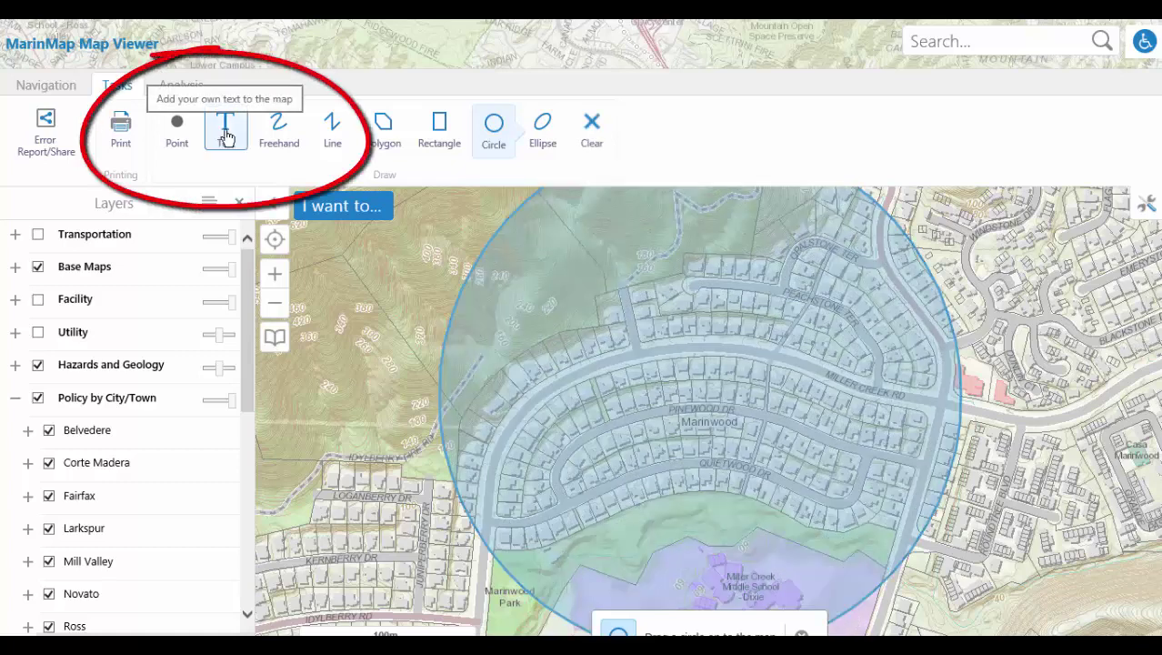
{"action": "left_click", "coordinate": [226, 132]}
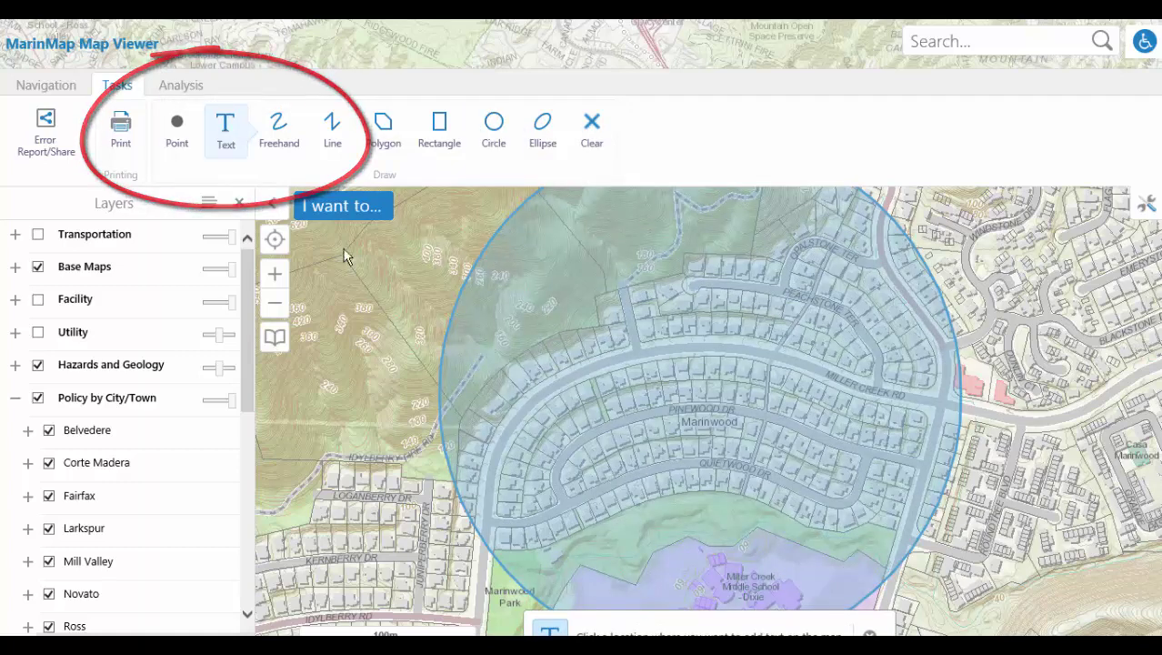
{"action": "left_click", "coordinate": [573, 363]}
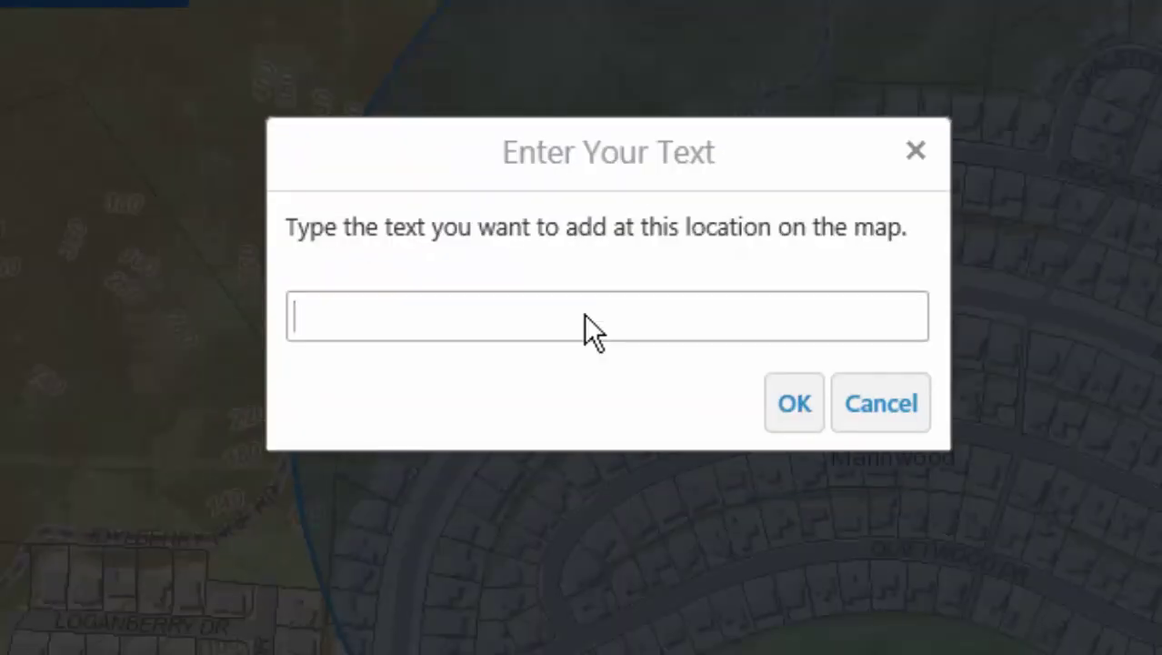
{"action": "type", "text": "MILLER C"}
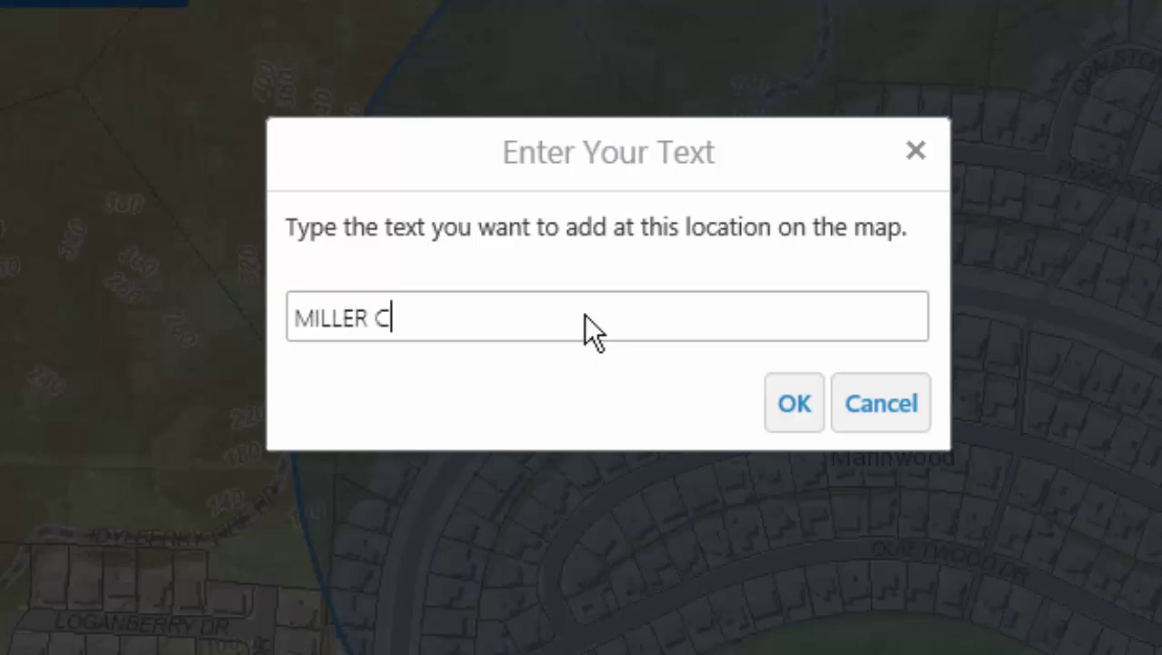
{"action": "type", "text": "REEK AREA"}
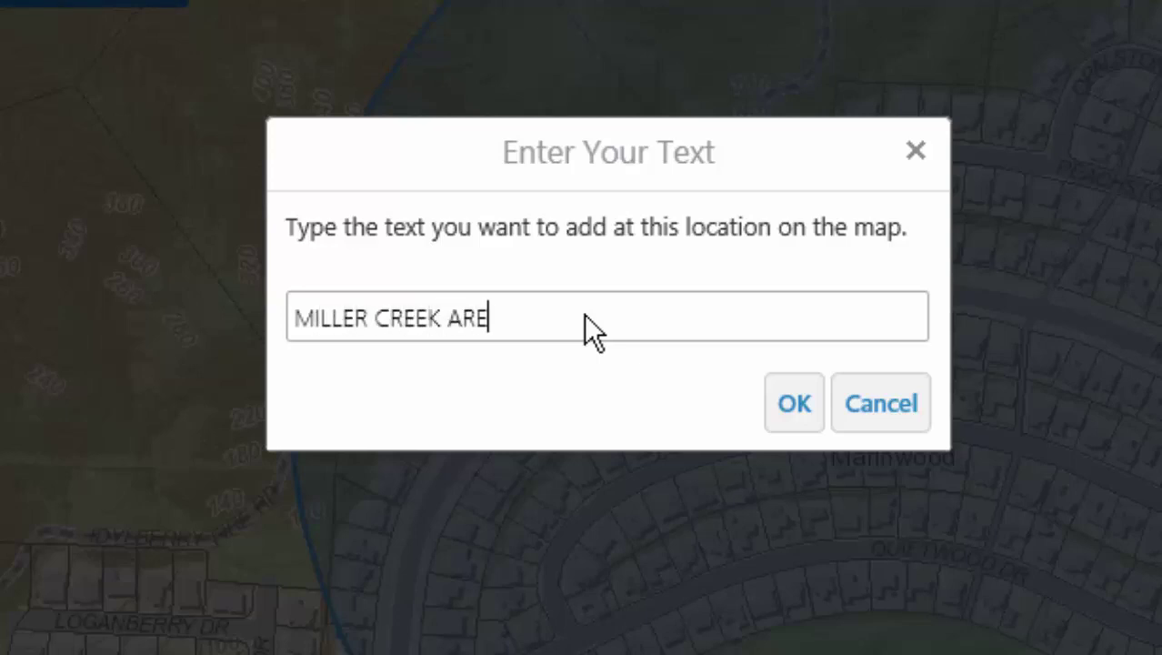
{"action": "left_click", "coordinate": [794, 408]}
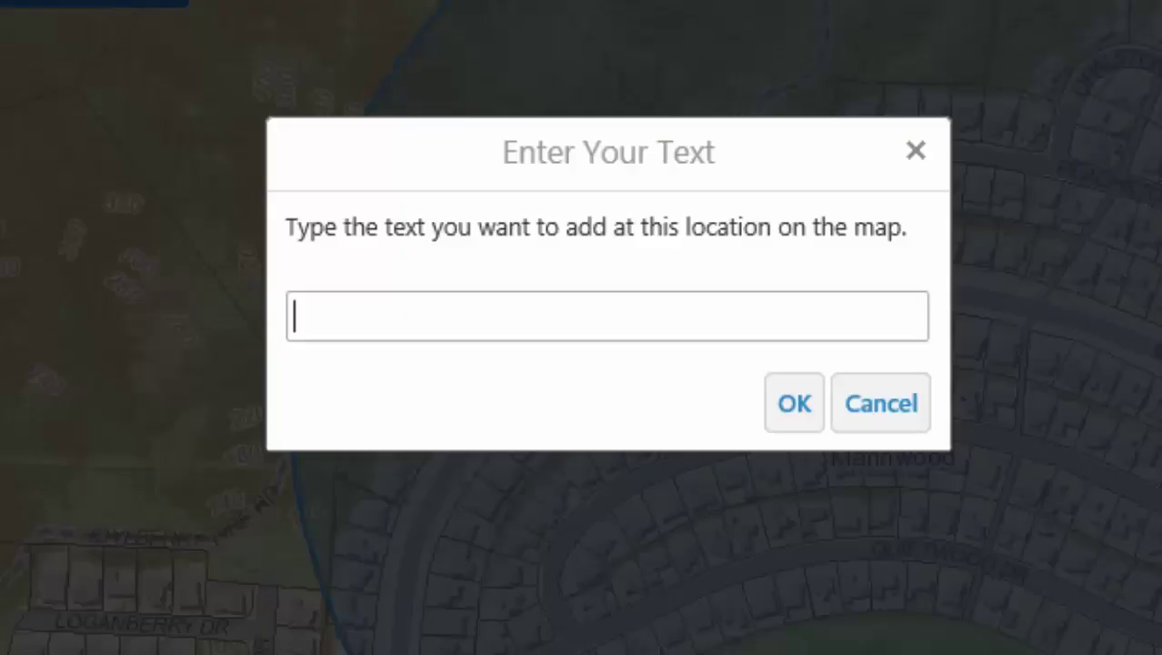
{"action": "type", "text": "MIL"}
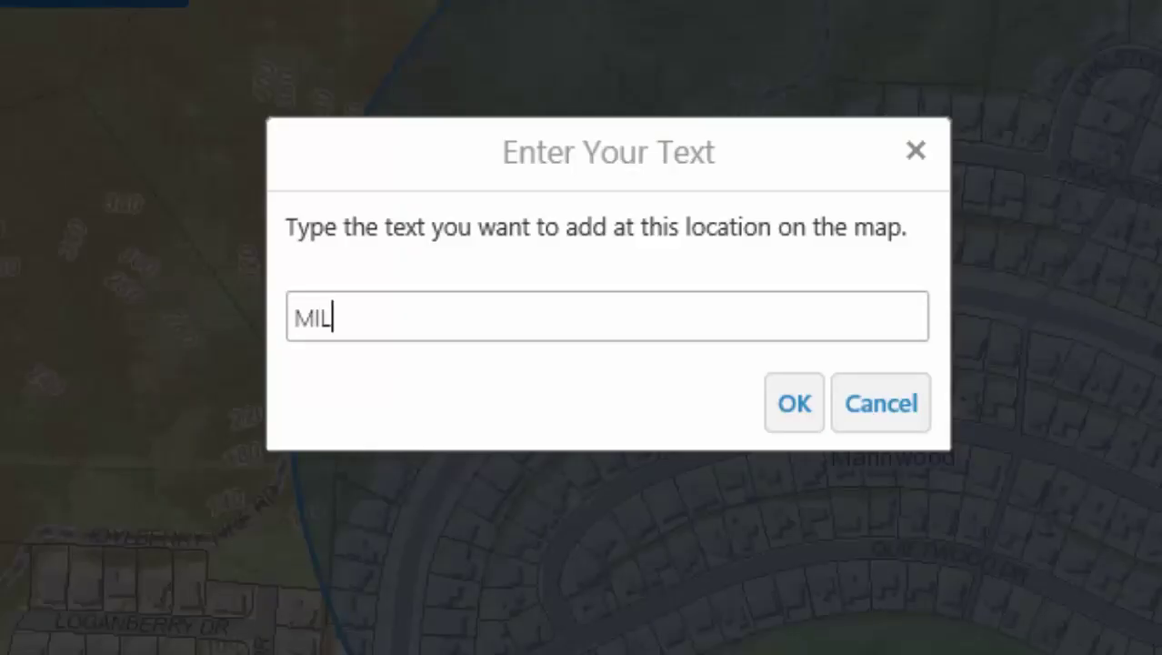
{"action": "type", "text": "LER CREE"}
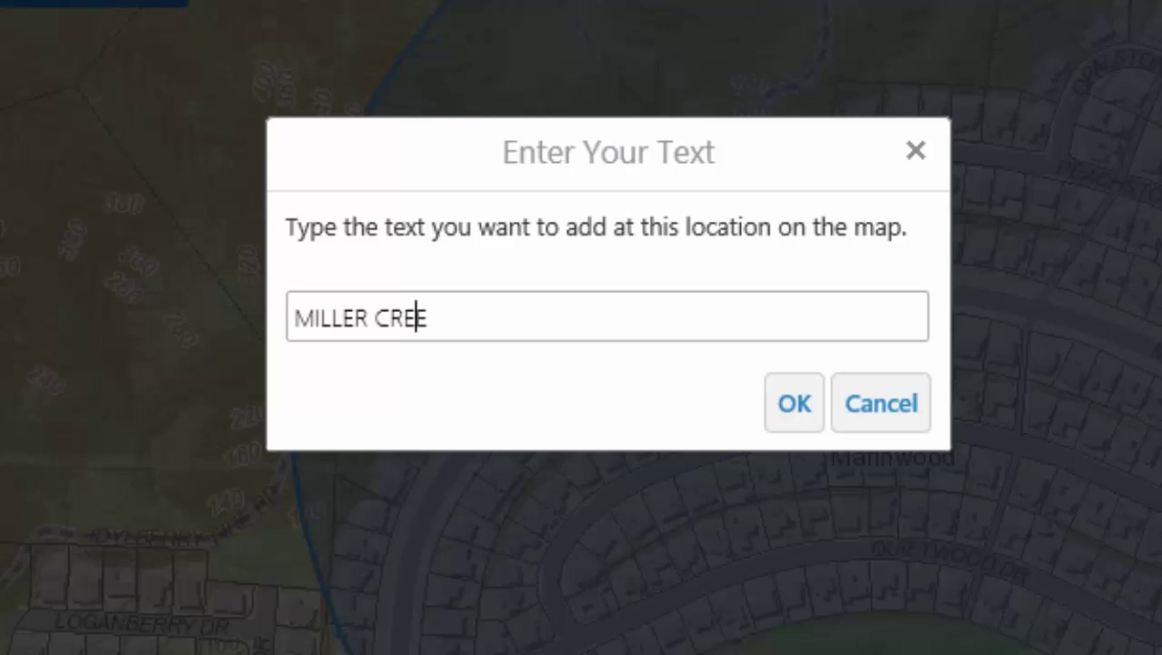
{"action": "type", "text": "K SCHOOL"}
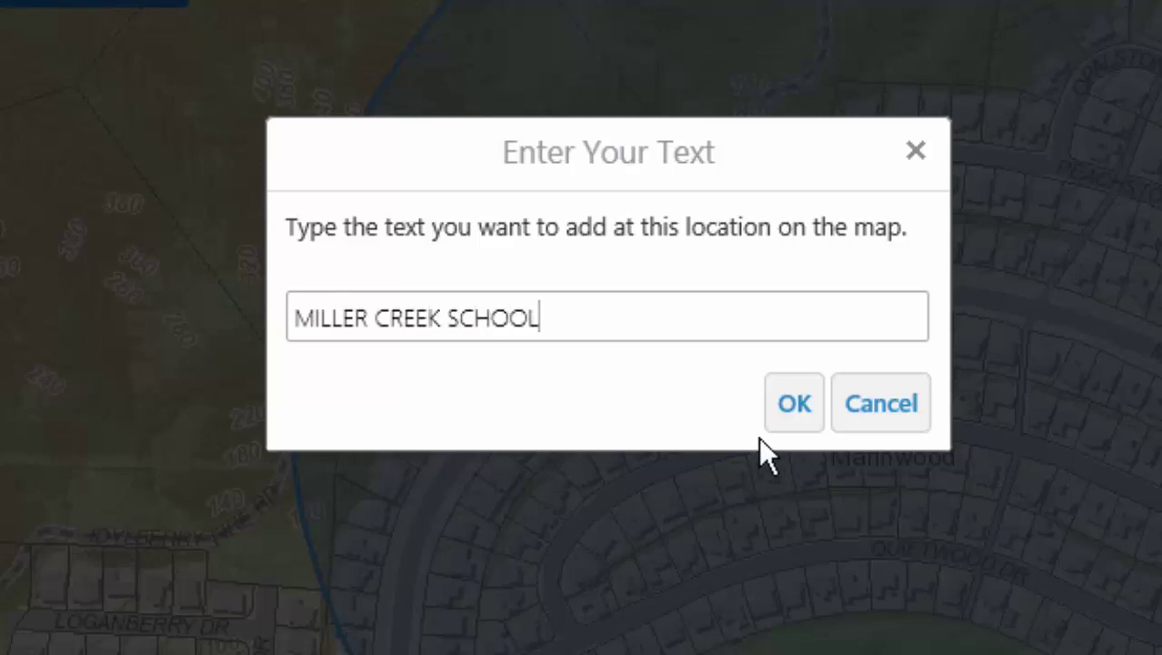
{"action": "left_click", "coordinate": [794, 405]}
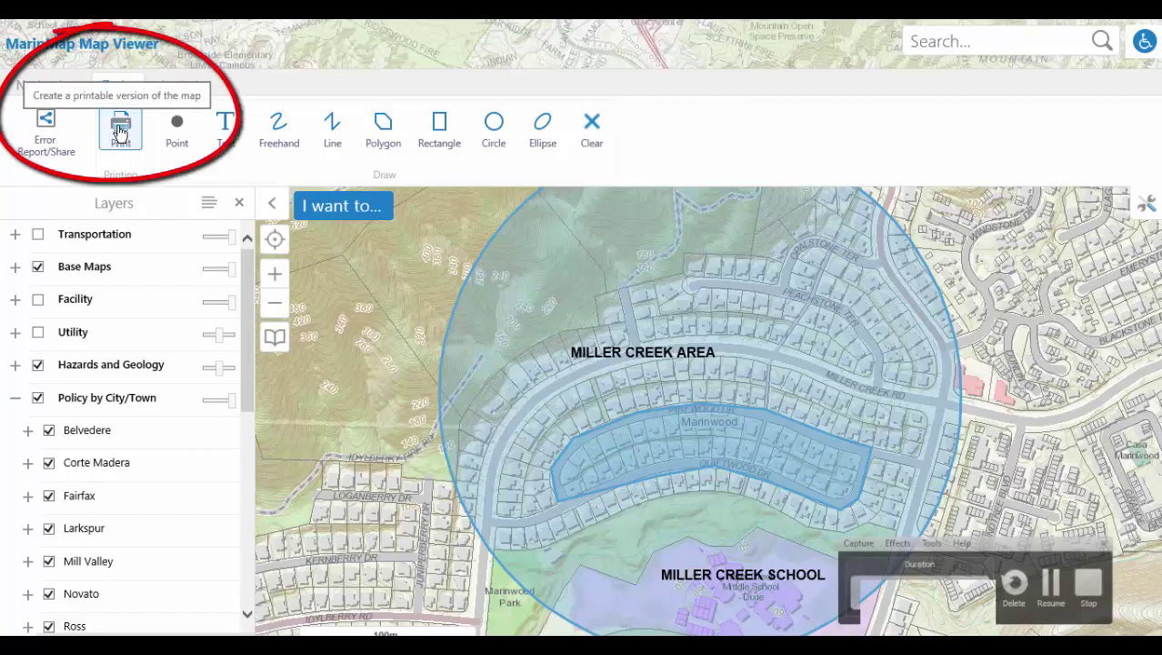
- Set the print layout to Landscape 8.5x11, Pdf format, 96 dpi and current 1: 4800 scale
{"action": "left_click", "coordinate": [120, 132]}
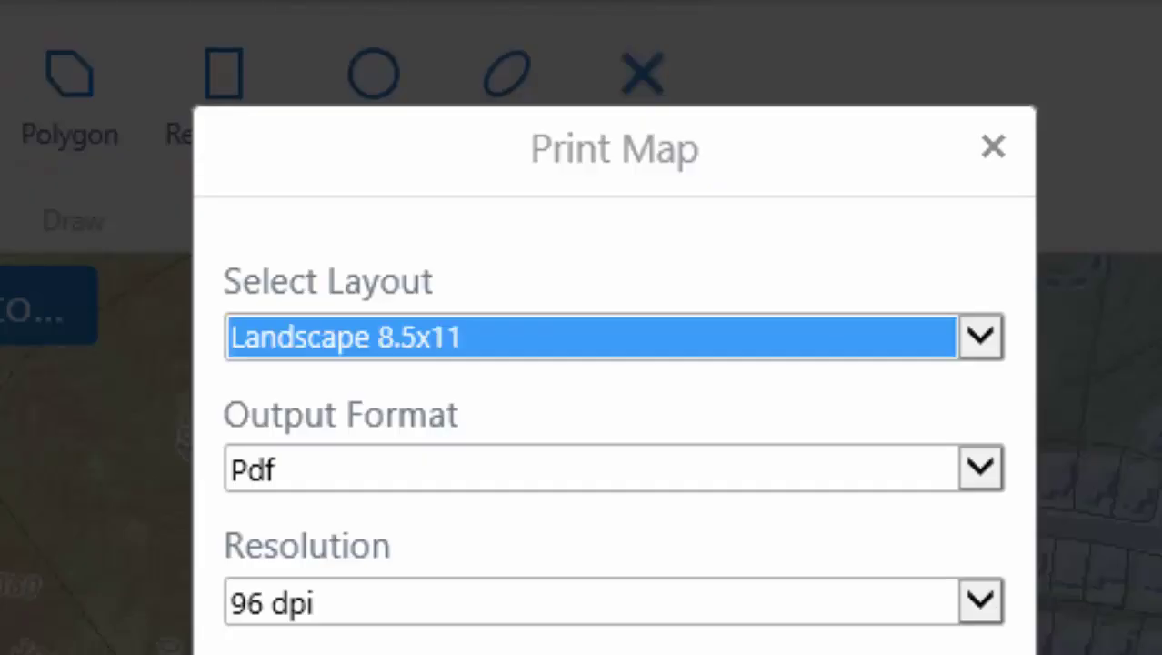
{"action": "left_click", "coordinate": [278, 362]}
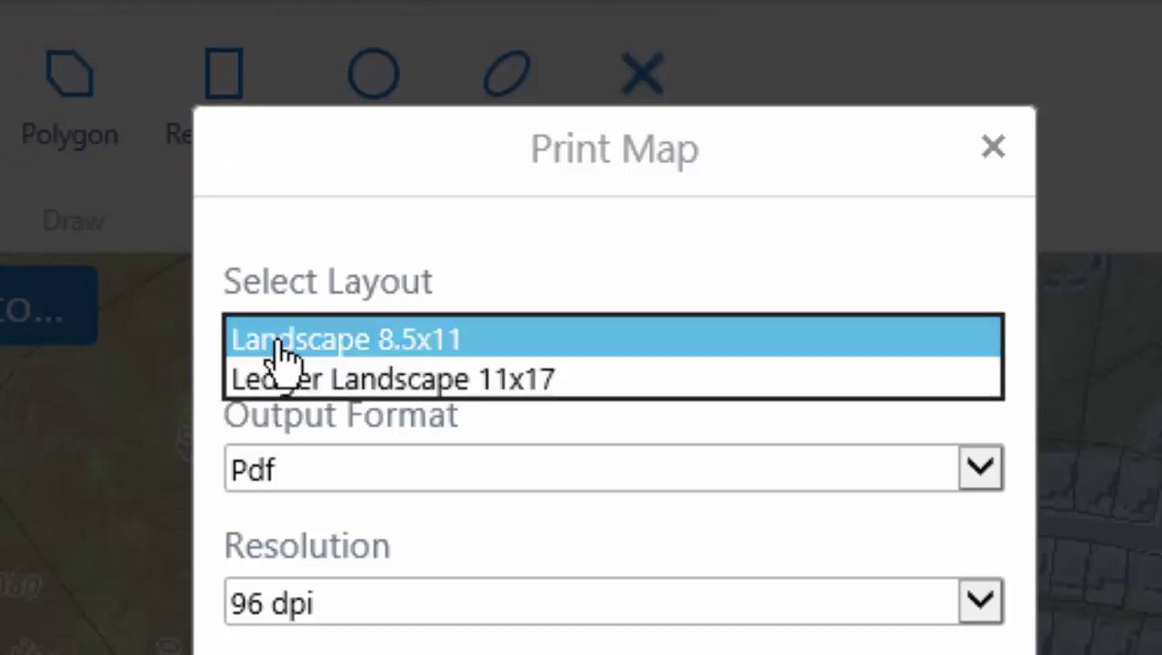
{"action": "left_click", "coordinate": [280, 340]}
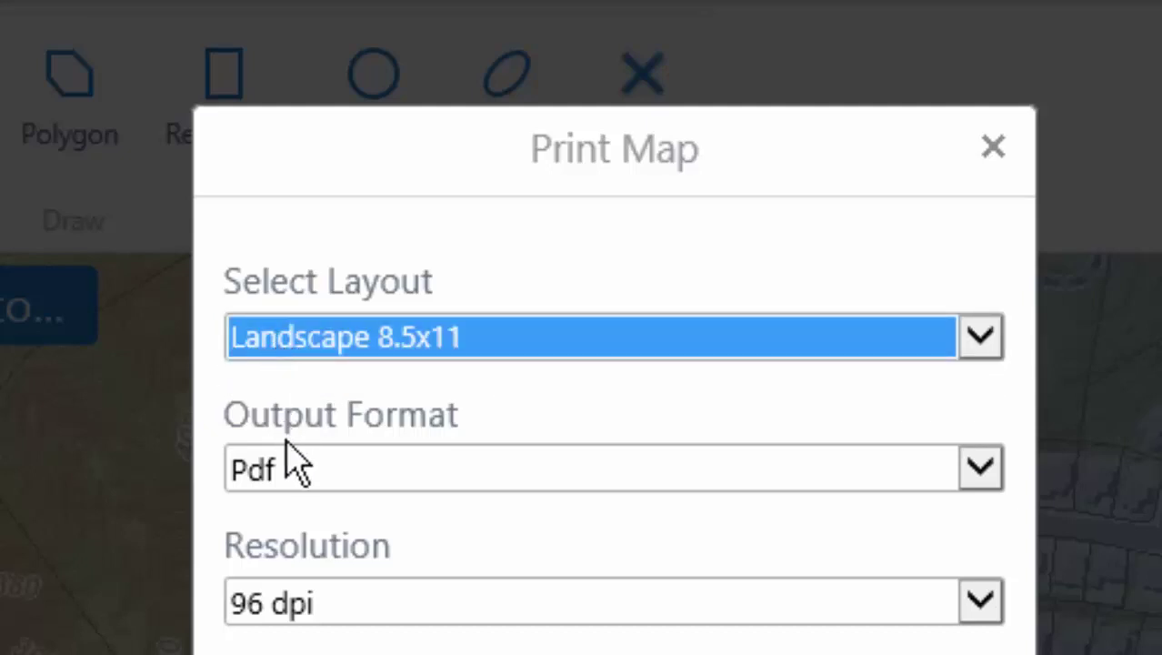
{"action": "left_click", "coordinate": [289, 475]}
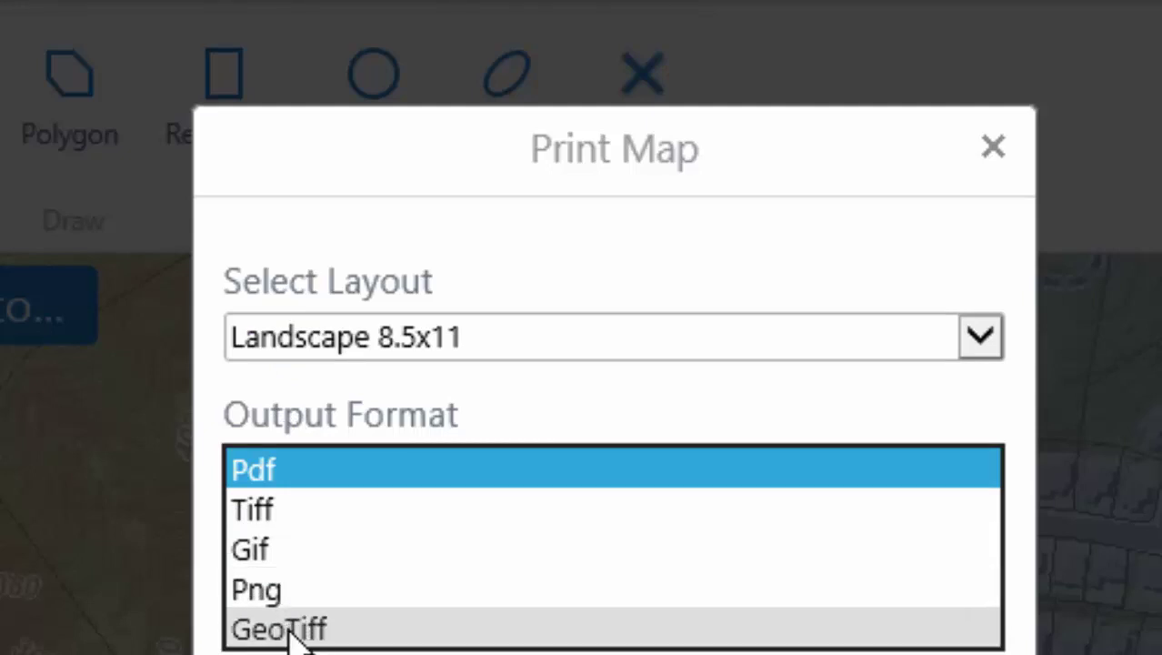
{"action": "left_click", "coordinate": [289, 471]}
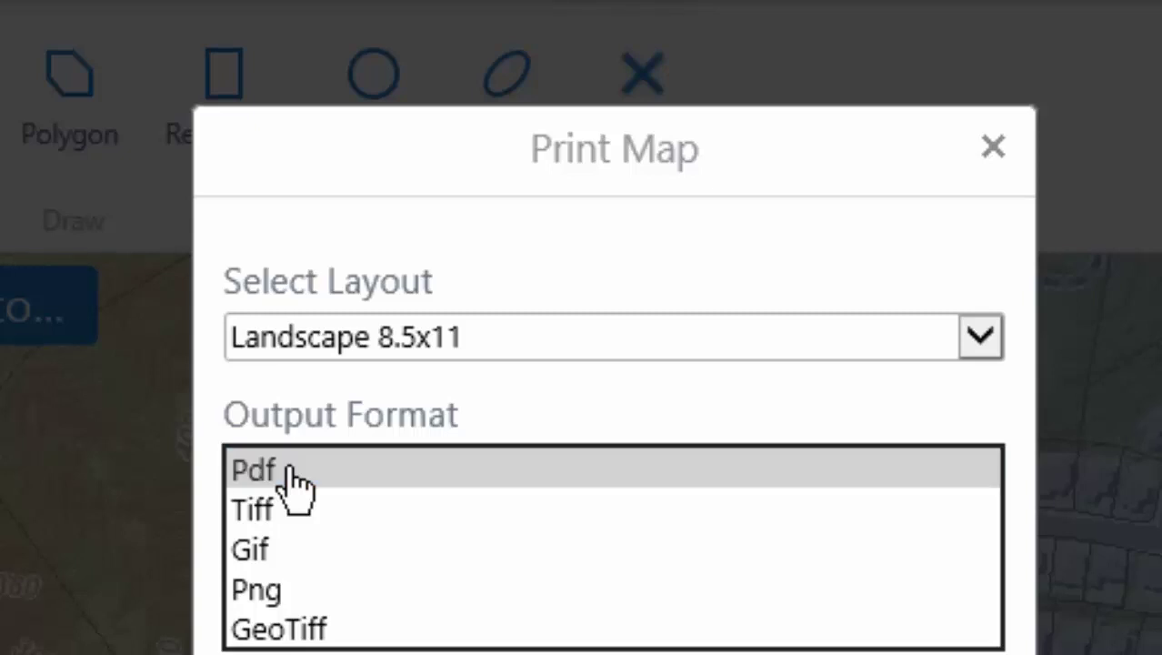
{"action": "left_click", "coordinate": [289, 471]}
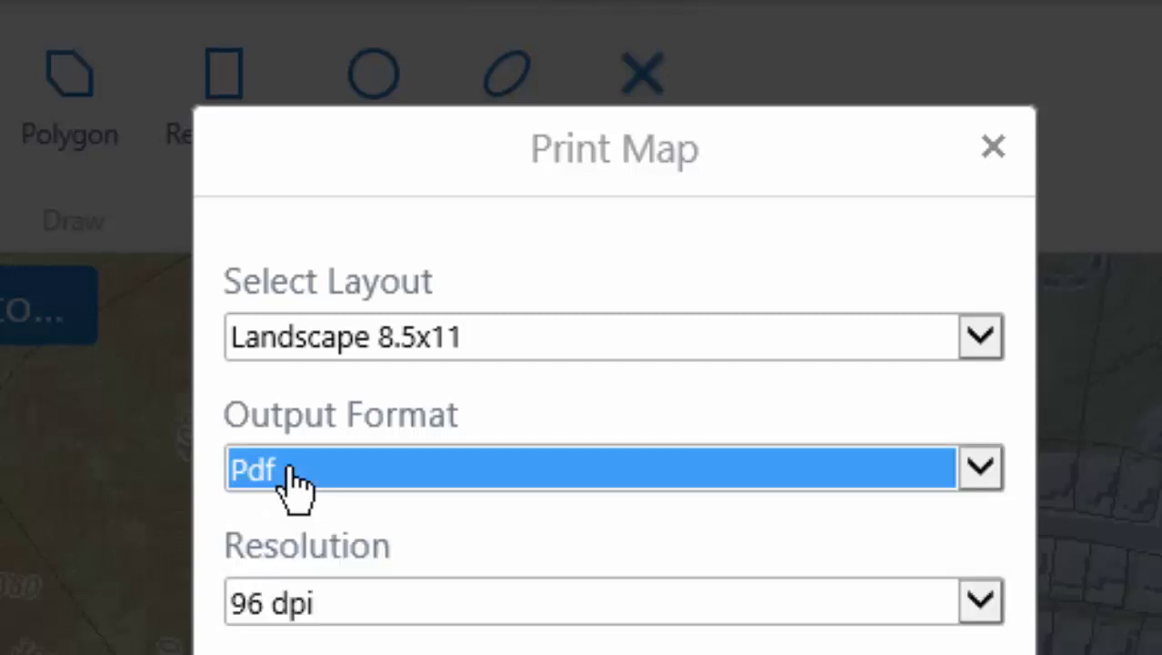
{"action": "left_click", "coordinate": [295, 622]}
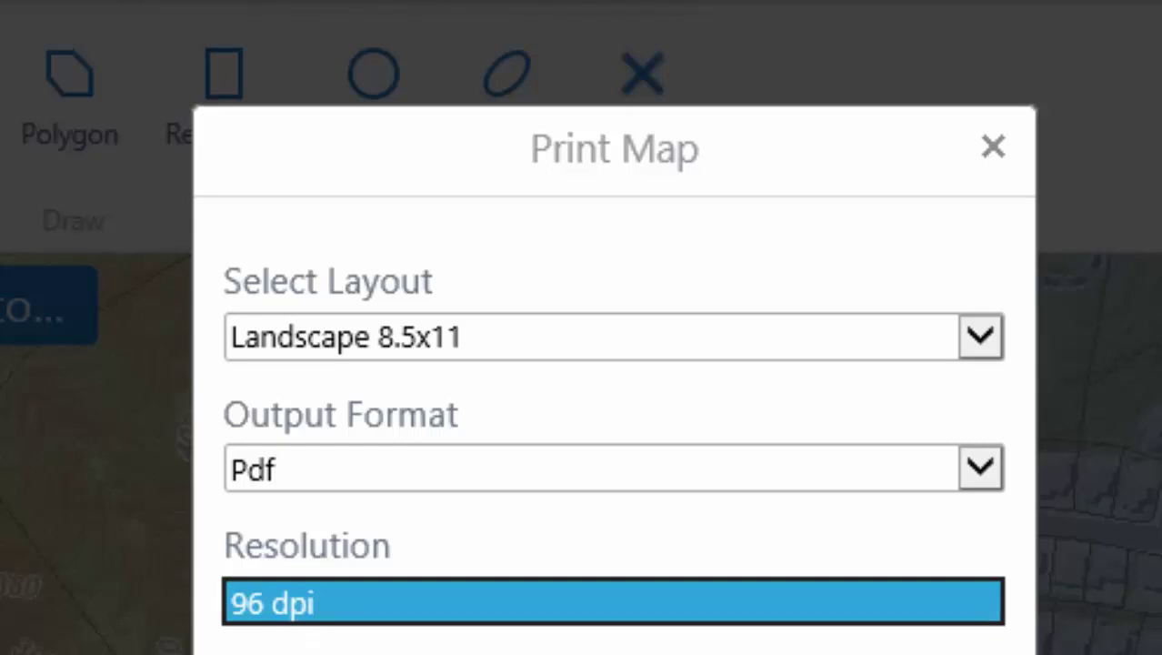
{"action": "key", "text": "Return"}
{"action": "left_click", "coordinate": [249, 100]}
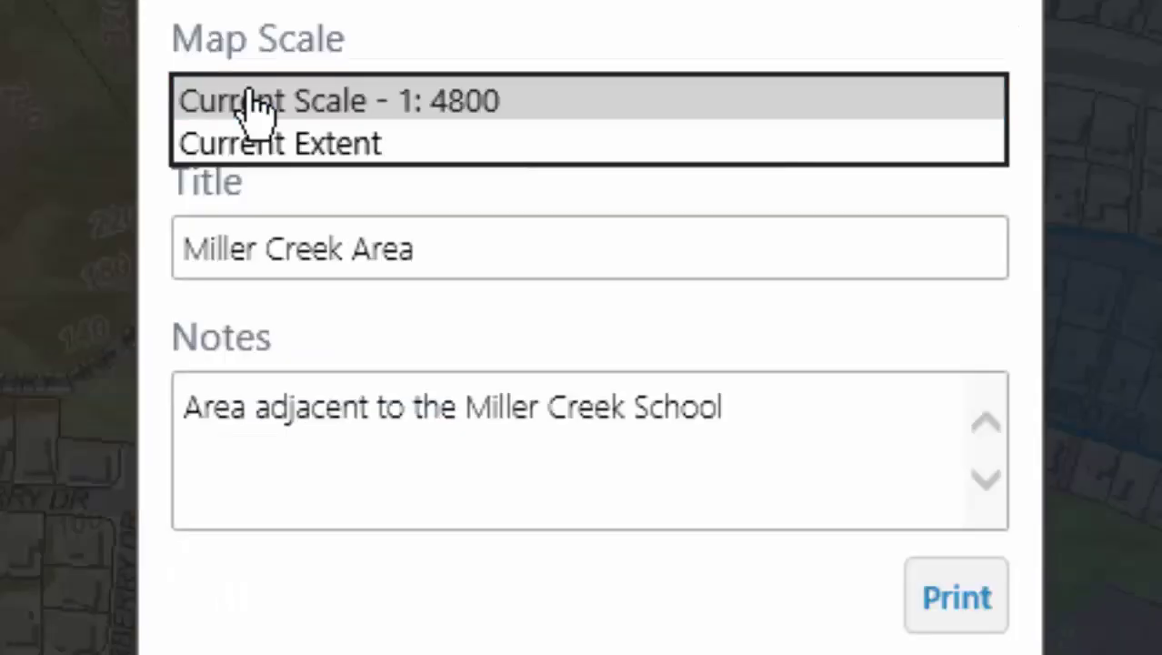
{"action": "left_click", "coordinate": [249, 98]}
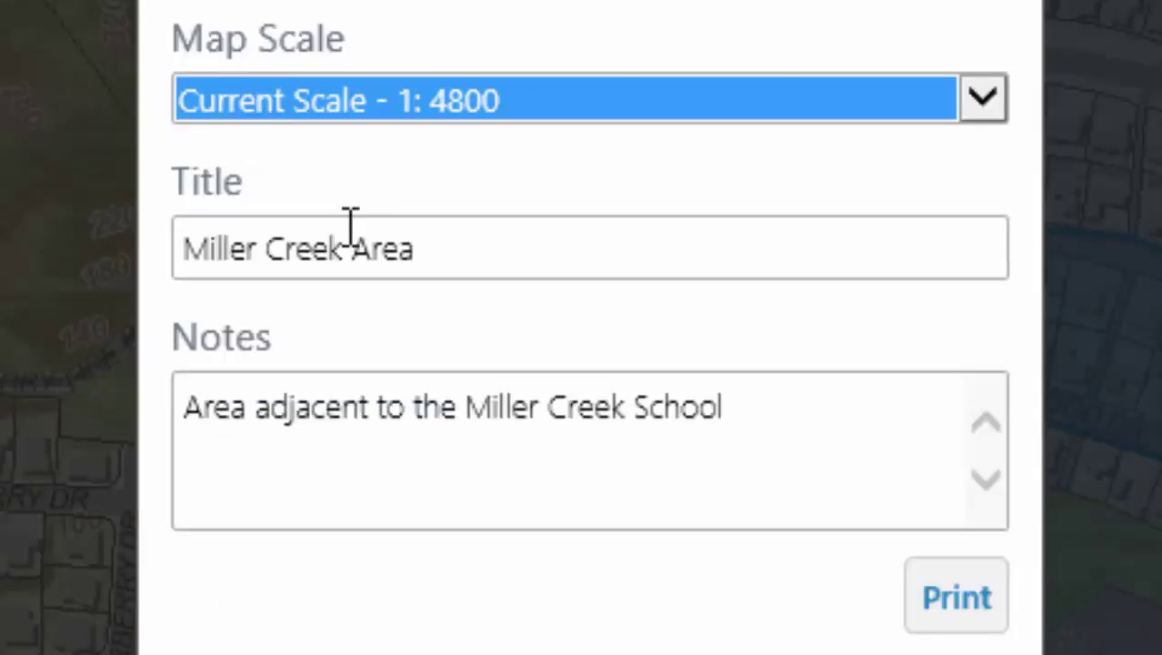
- Check the 'Miller Creek Area' title and notes, then generate the PDF report
{"action": "left_click", "coordinate": [440, 254]}
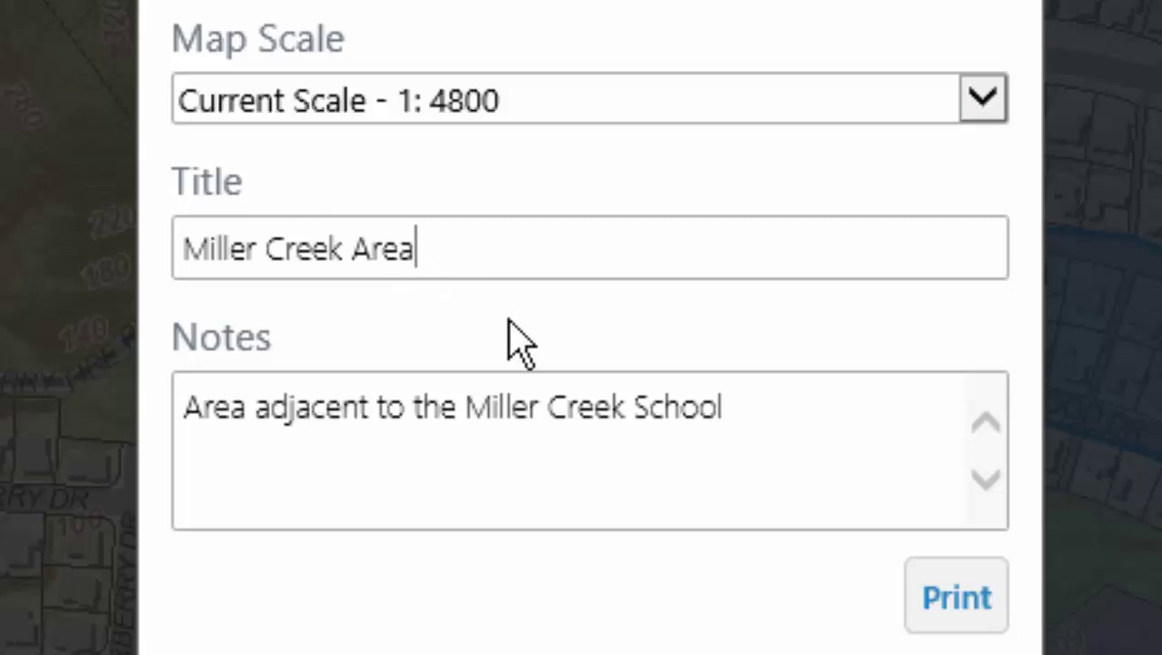
{"action": "left_click", "coordinate": [737, 407]}
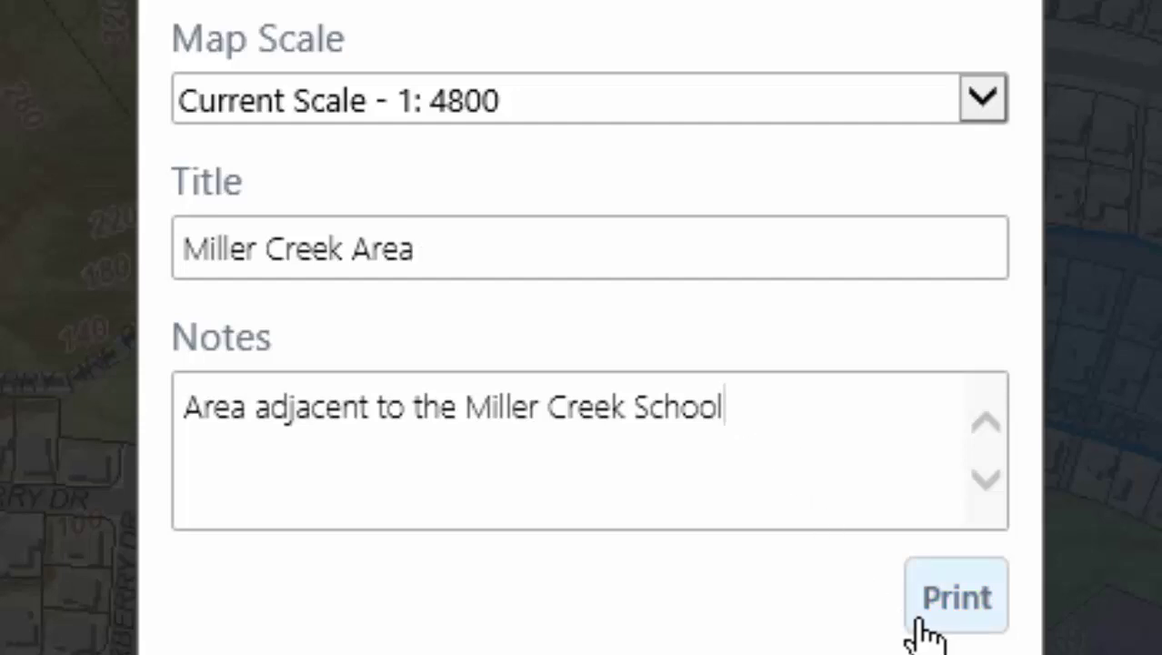
{"action": "left_click", "coordinate": [945, 621]}
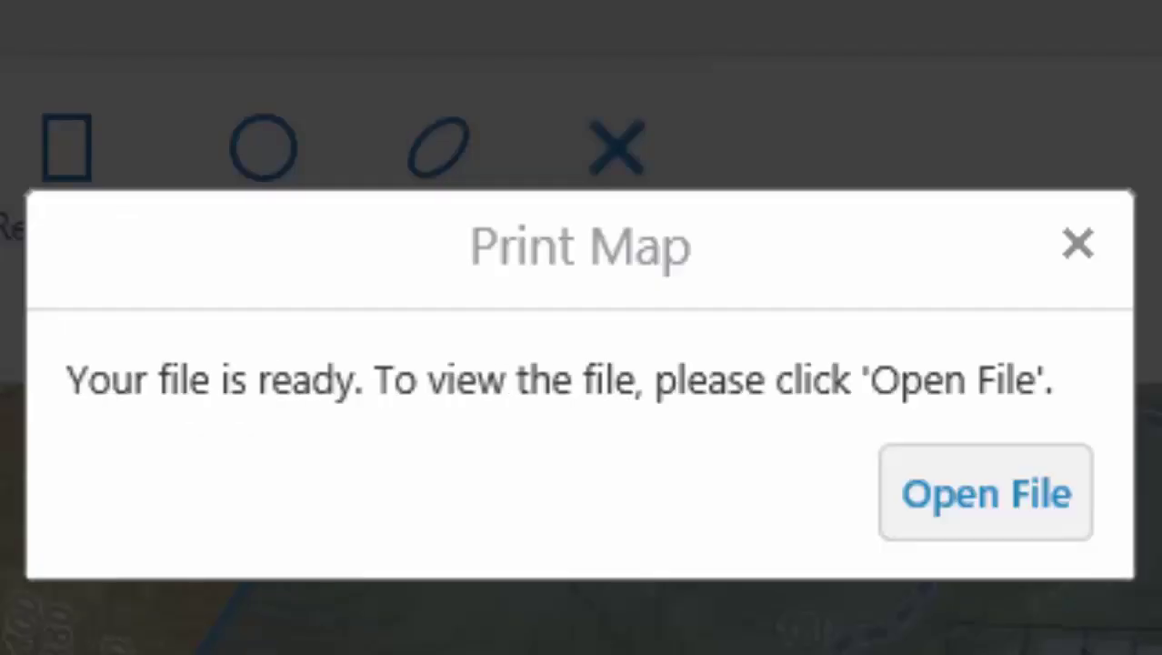
- View the generated PDF, close it and the Print Map dialog, then bring up the Share options
{"action": "left_click", "coordinate": [954, 527]}
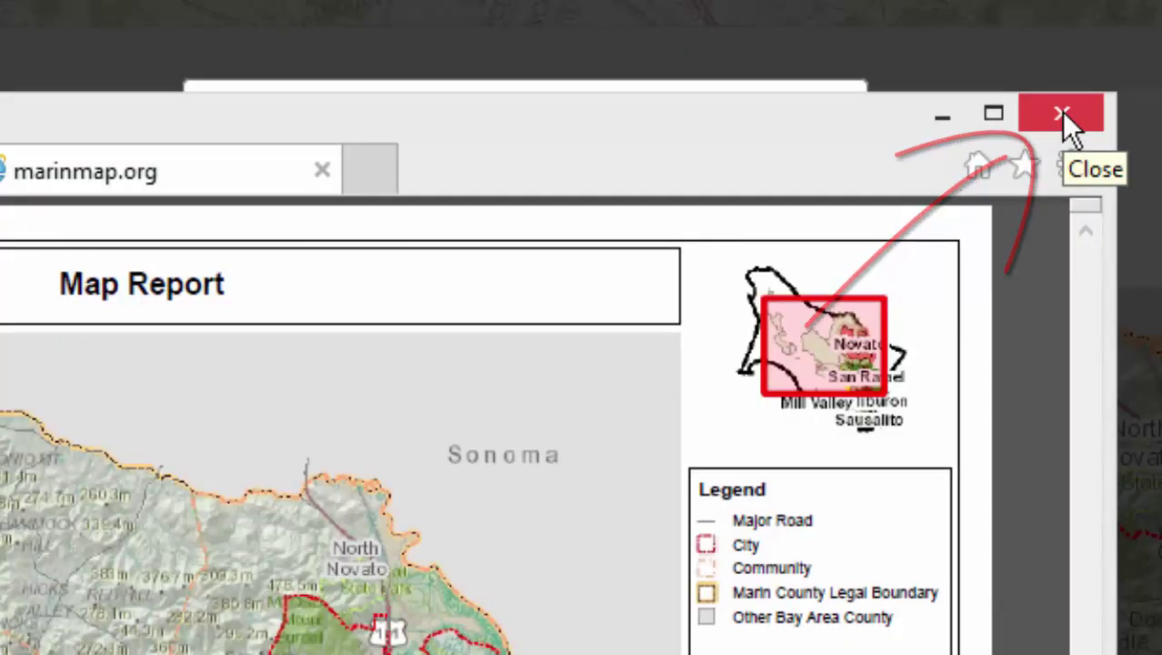
{"action": "left_click", "coordinate": [1061, 111]}
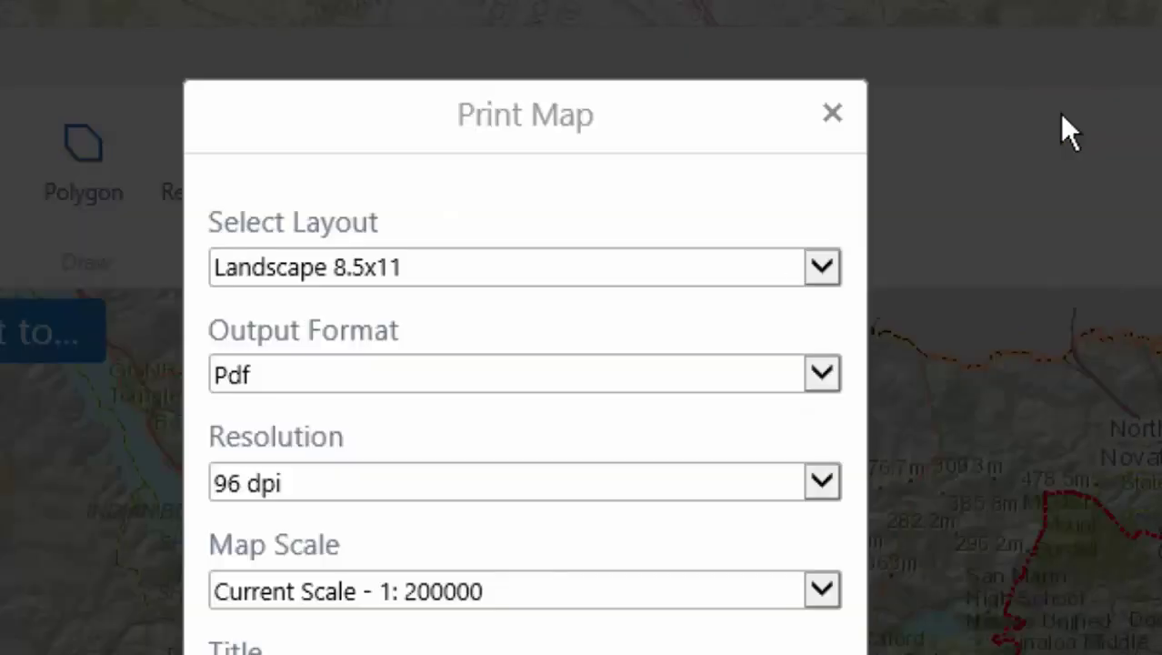
{"action": "left_click", "coordinate": [833, 114]}
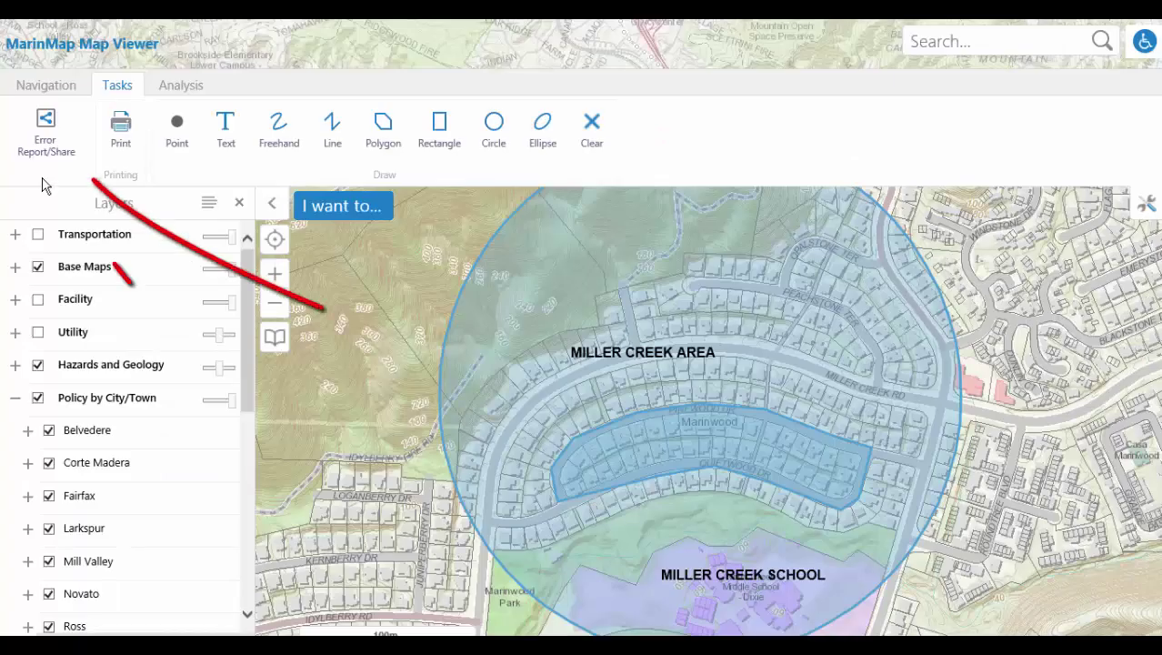
{"action": "left_click", "coordinate": [46, 132]}
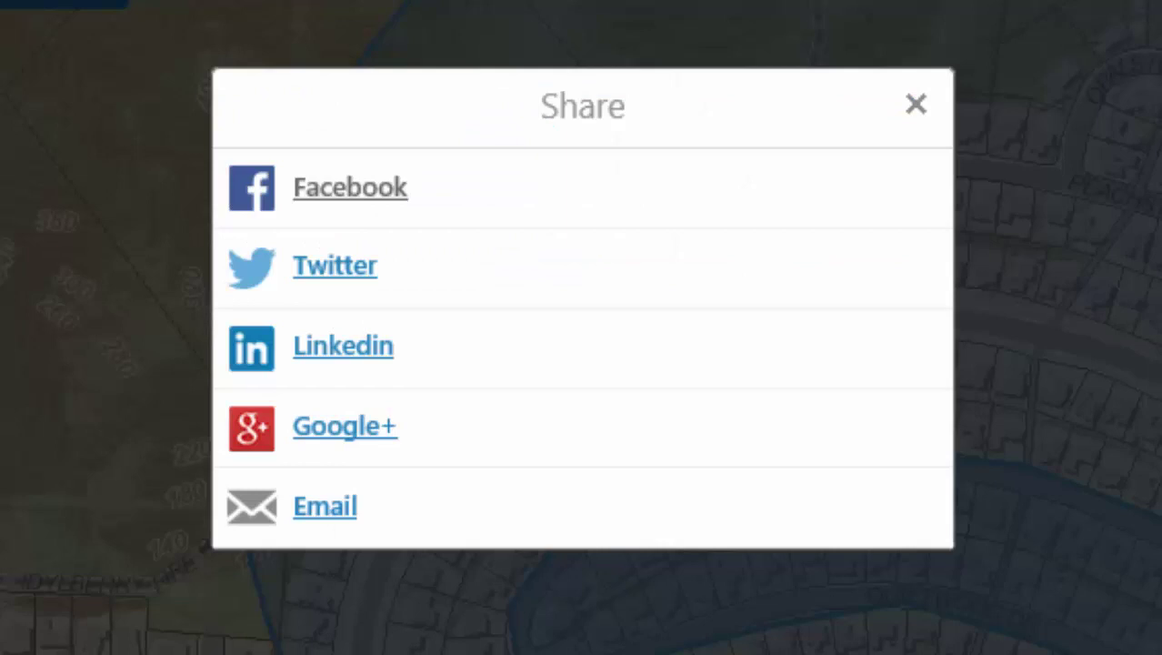
- Share the map by email, complete the recipient's address and enter subject 'Miller Creek Map Information'
{"action": "left_click", "coordinate": [323, 509]}
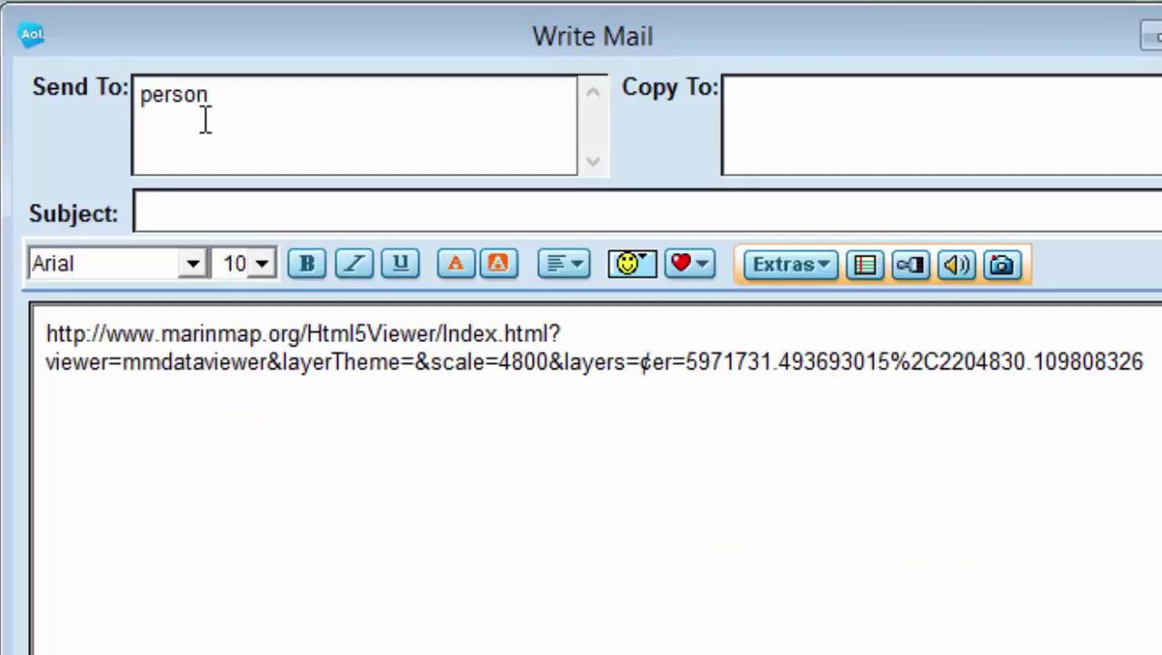
{"action": "type", "text": "@webmail.com"}
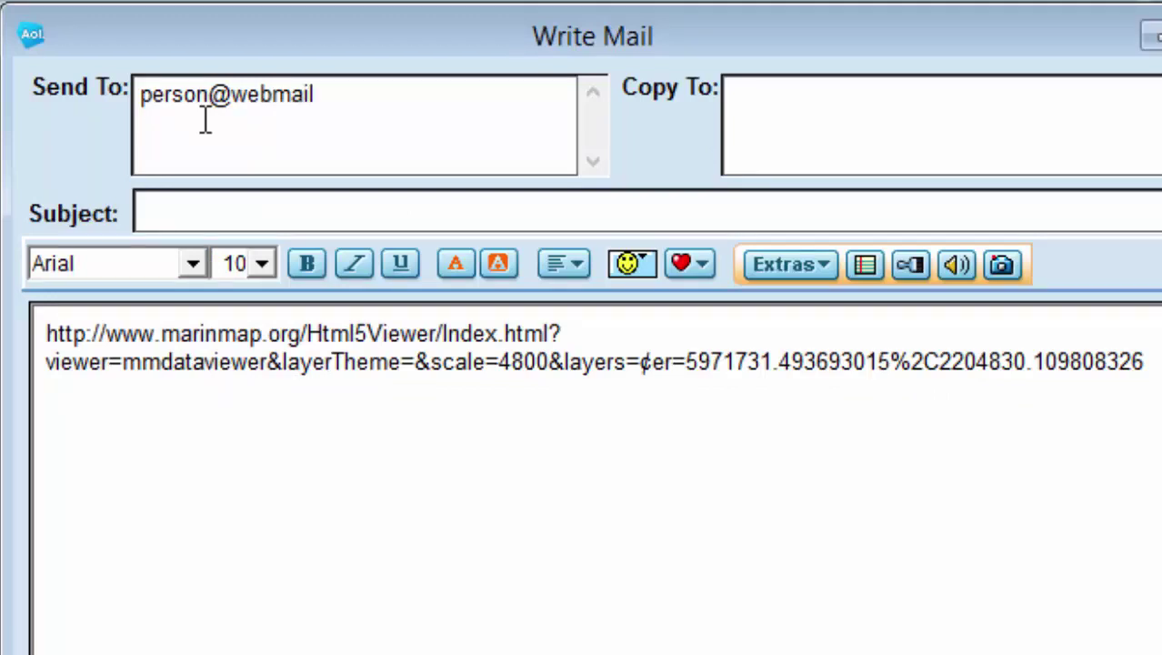
{"action": "left_click", "coordinate": [164, 215]}
{"action": "type", "text": "Miller Creek"}
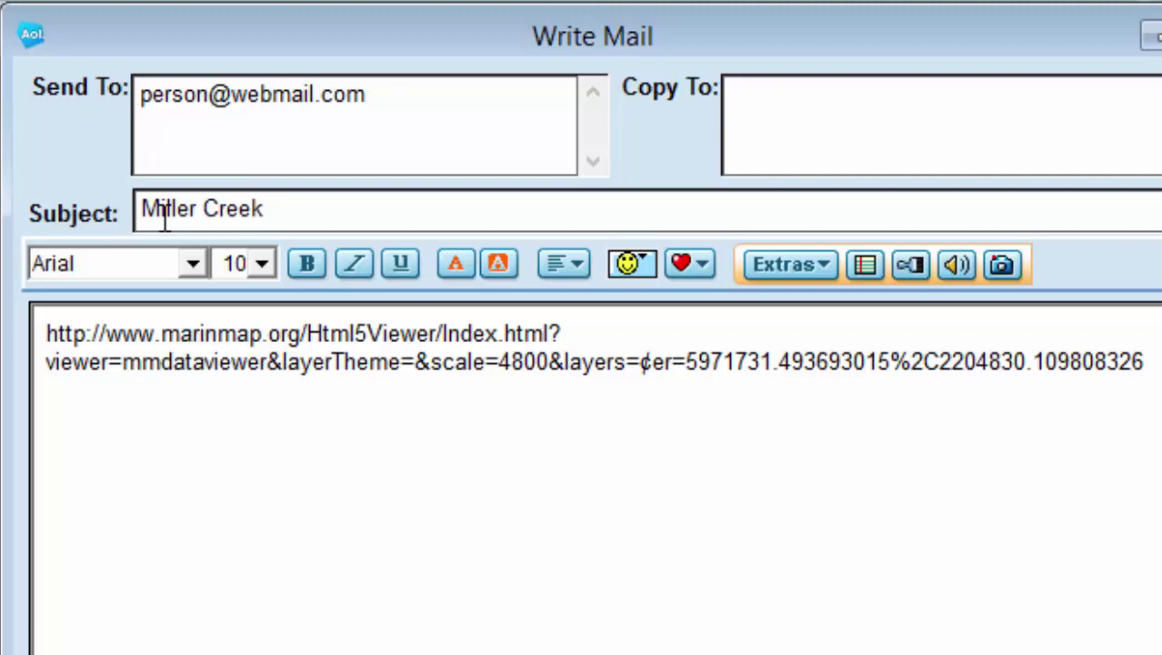
{"action": "type", "text": " Map Information"}
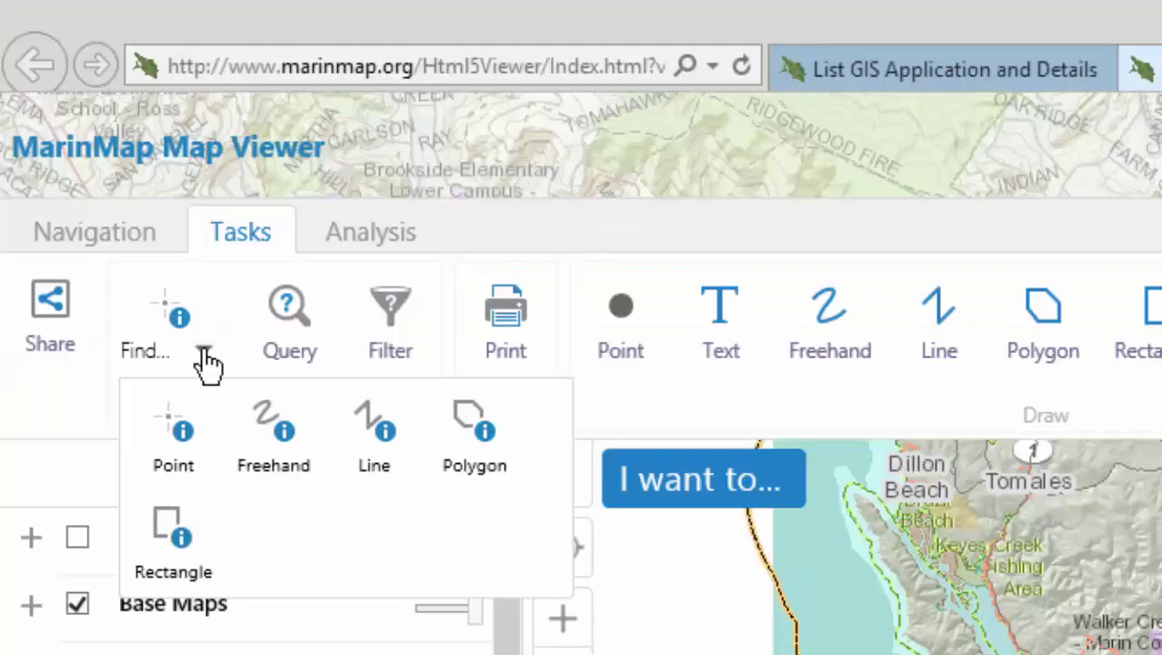
{"action": "left_click", "coordinate": [205, 354]}
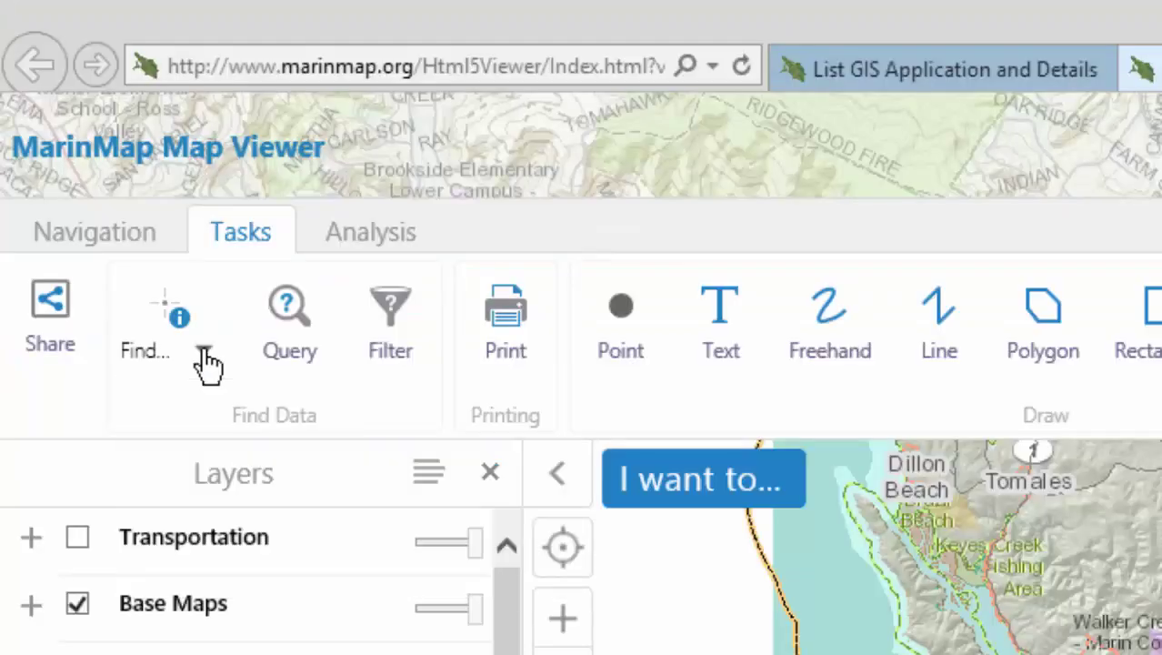